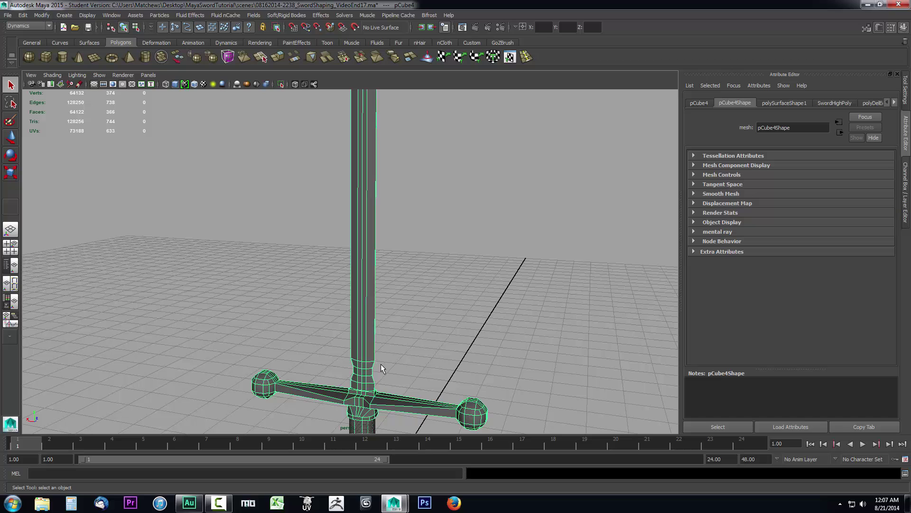
Step: Examine the sword model from the blade tip to the guard and grip to see which parts need separate materials
{"action": "middle_click_drag", "start_coordinate": [426, 377], "coordinate": [423, 284], "text": "alt"}
{"action": "scroll", "coordinate": [418, 304], "scroll_direction": "up", "scroll_amount": 4}
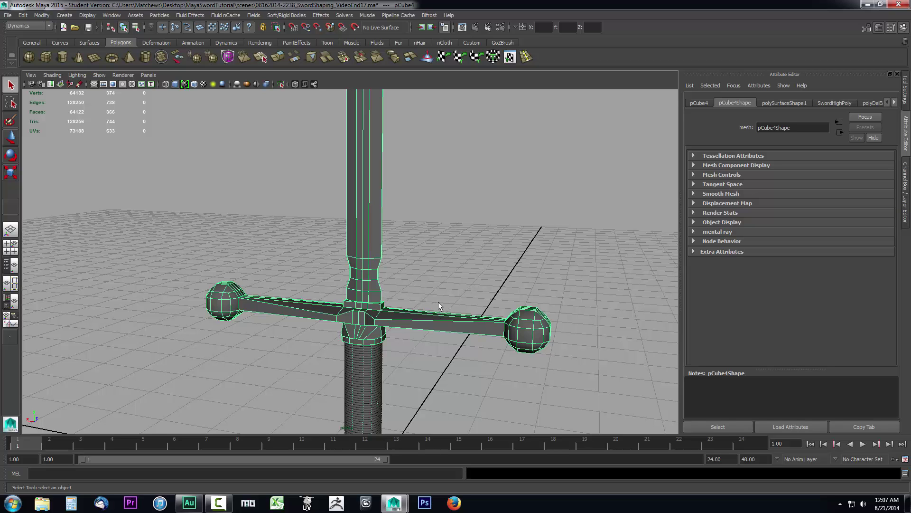
{"action": "left_click_drag", "start_coordinate": [443, 370], "coordinate": [415, 272], "text": "alt"}
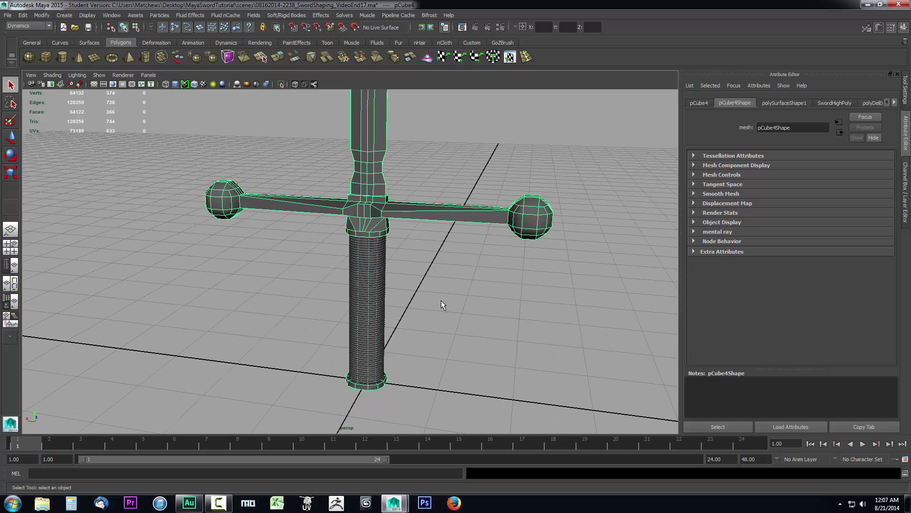
{"action": "scroll", "coordinate": [441, 304], "scroll_direction": "down", "scroll_amount": 10}
{"action": "middle_click_drag", "start_coordinate": [443, 296], "coordinate": [440, 366], "text": "alt"}
{"action": "left_click_drag", "start_coordinate": [461, 324], "coordinate": [460, 321], "text": "alt"}
{"action": "middle_click_drag", "start_coordinate": [446, 305], "coordinate": [446, 327], "text": "alt"}
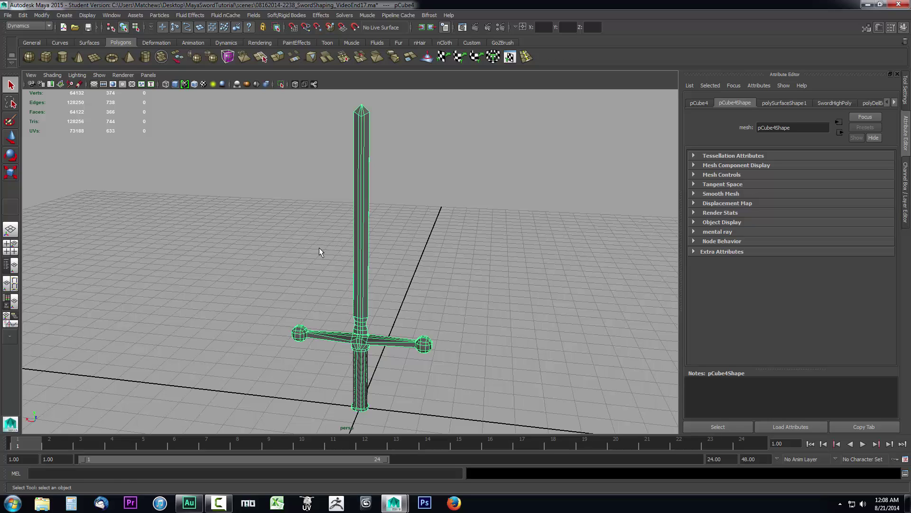
{"action": "left_click_drag", "start_coordinate": [319, 248], "coordinate": [325, 246], "text": "alt"}
{"action": "middle_click_drag", "start_coordinate": [313, 250], "coordinate": [331, 249], "text": "alt"}
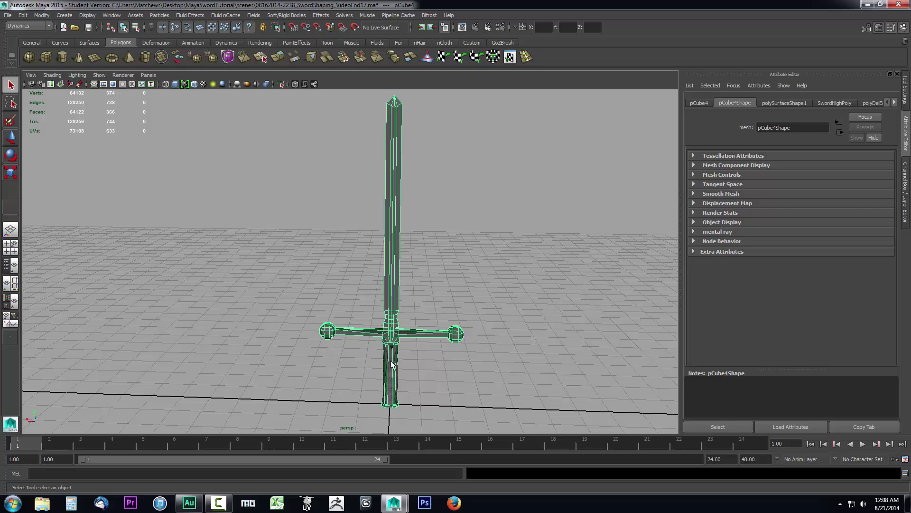
{"action": "scroll", "coordinate": [408, 378], "scroll_direction": "up", "scroll_amount": 3}
{"action": "middle_click_drag", "start_coordinate": [391, 330], "coordinate": [349, 213], "text": "alt"}
{"action": "scroll", "coordinate": [379, 331], "scroll_direction": "up", "scroll_amount": 5}
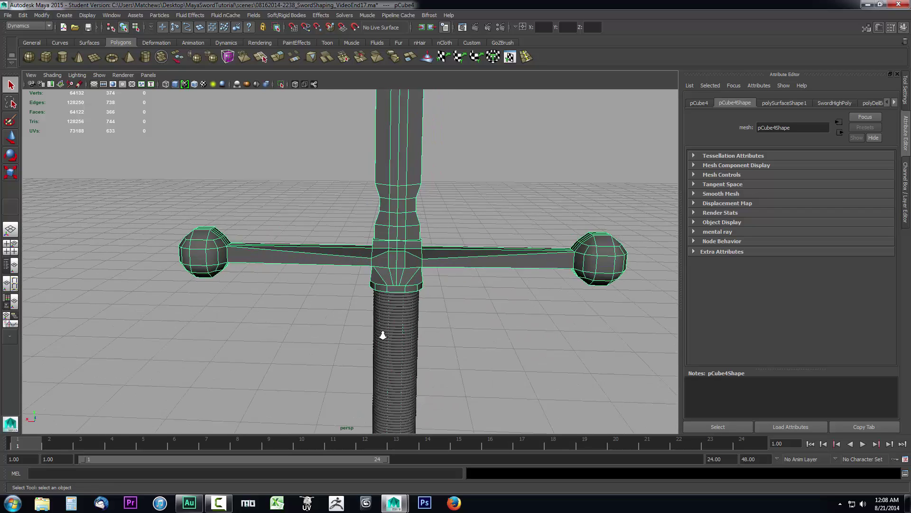
{"action": "scroll", "coordinate": [409, 344], "scroll_direction": "down", "scroll_amount": 5}
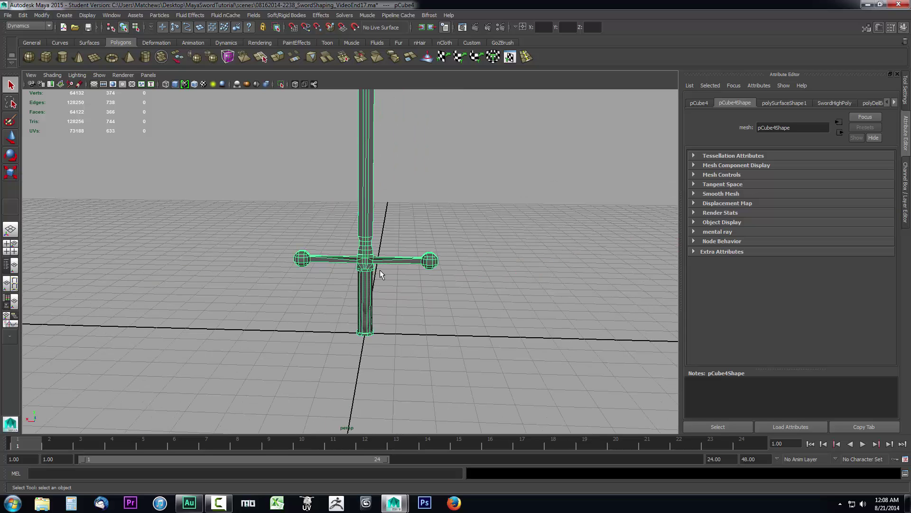
{"action": "middle_click_drag", "start_coordinate": [379, 271], "coordinate": [405, 337], "text": "alt"}
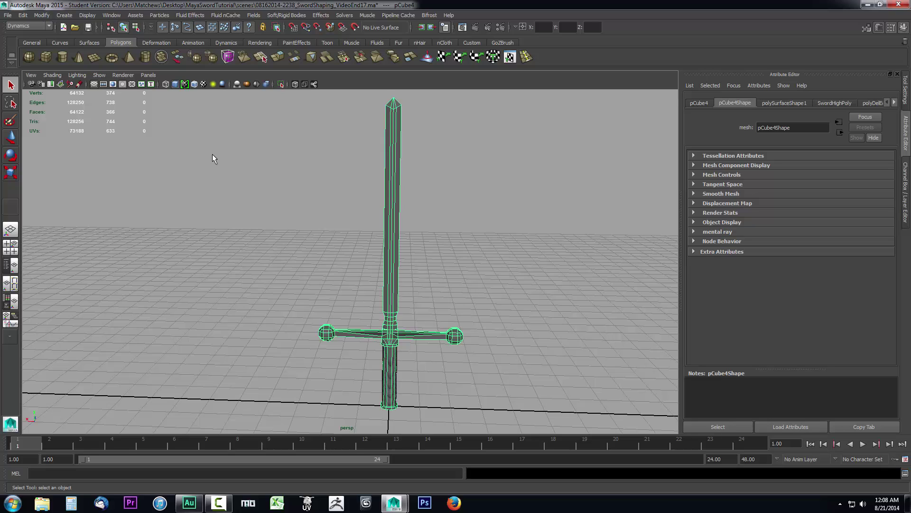
Step: Open the Hypershade and arrange its window and the view so the sword stays visible beside it
{"action": "left_click", "coordinate": [112, 16]}
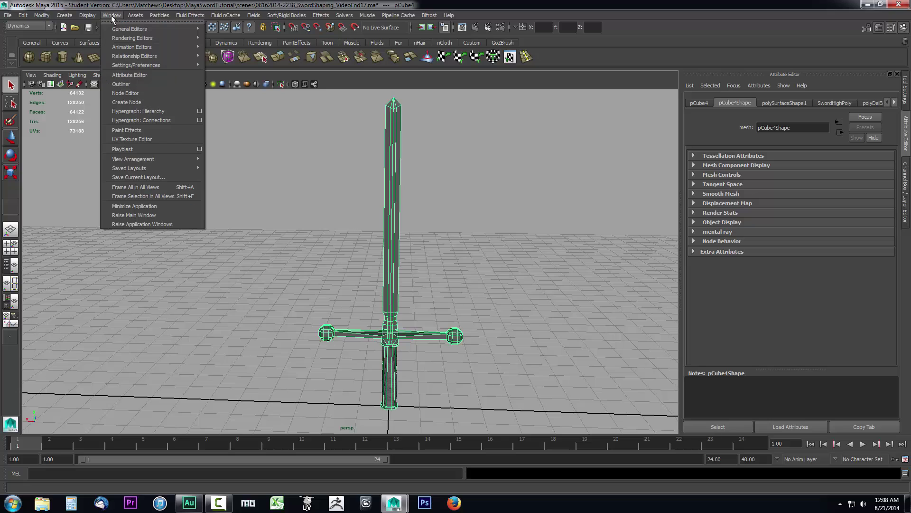
{"action": "mouse_move", "coordinate": [125, 40]}
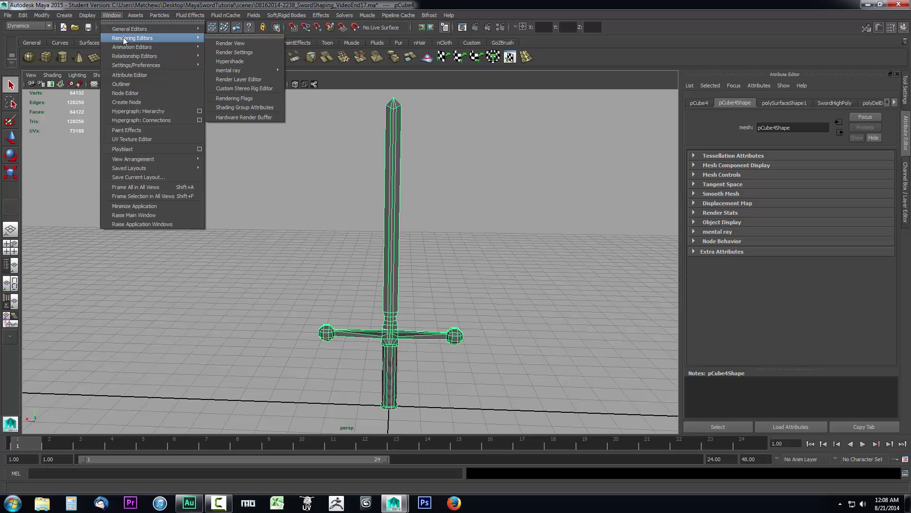
{"action": "left_click", "coordinate": [232, 62]}
{"action": "left_click_drag", "start_coordinate": [451, 197], "coordinate": [567, 201]}
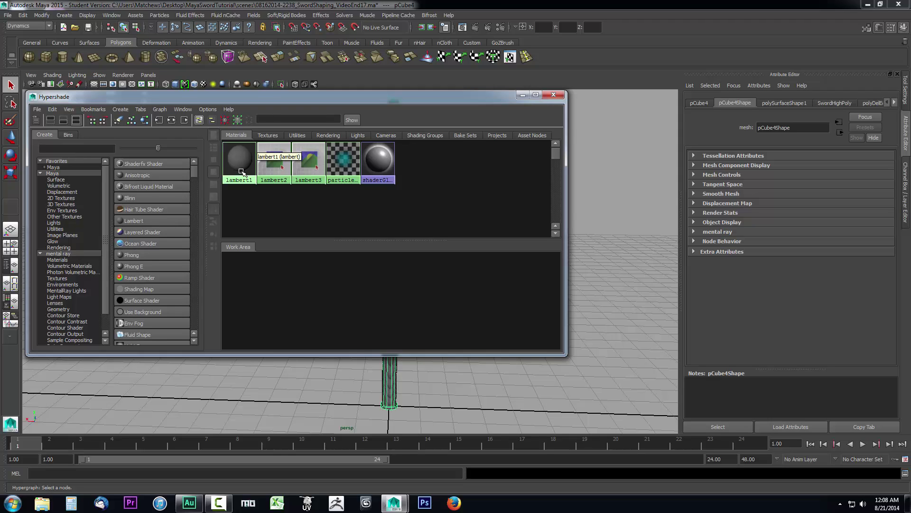
{"action": "middle_click_drag", "start_coordinate": [631, 302], "coordinate": [821, 305], "text": "alt"}
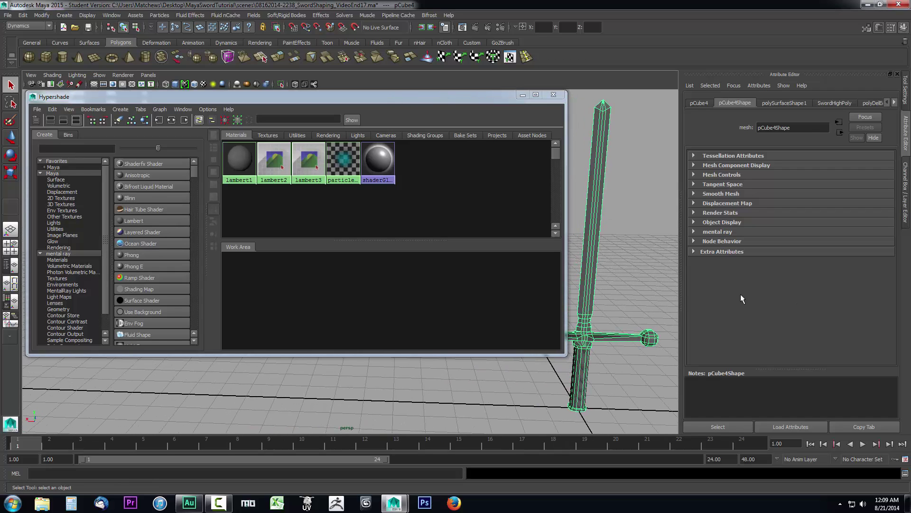
{"action": "left_click_drag", "start_coordinate": [471, 94], "coordinate": [380, 90]}
{"action": "middle_click_drag", "start_coordinate": [562, 233], "coordinate": [535, 231], "text": "alt"}
{"action": "scroll", "coordinate": [511, 226], "scroll_direction": "up", "scroll_amount": 3}
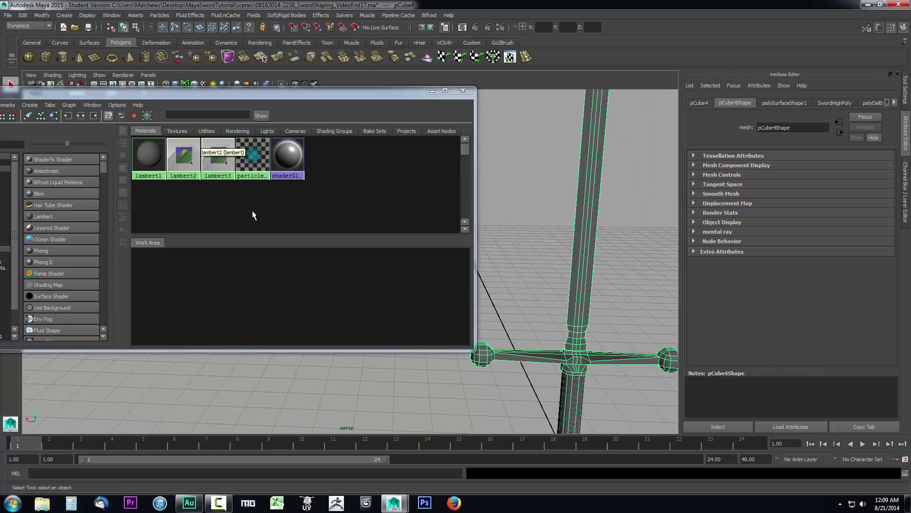
{"action": "left_click_drag", "start_coordinate": [204, 92], "coordinate": [279, 82]}
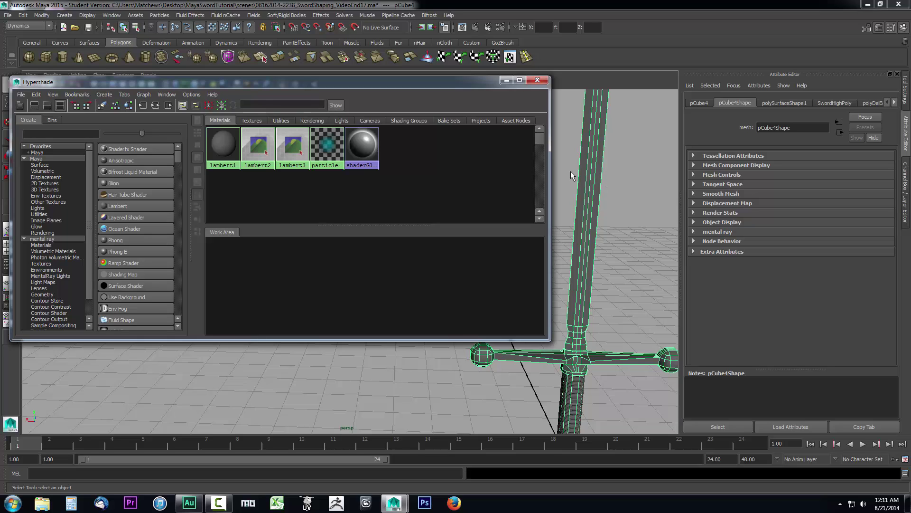
Step: Create a Blinn material and name it blade
{"action": "left_click", "coordinate": [118, 184]}
{"action": "left_click", "coordinate": [226, 154]}
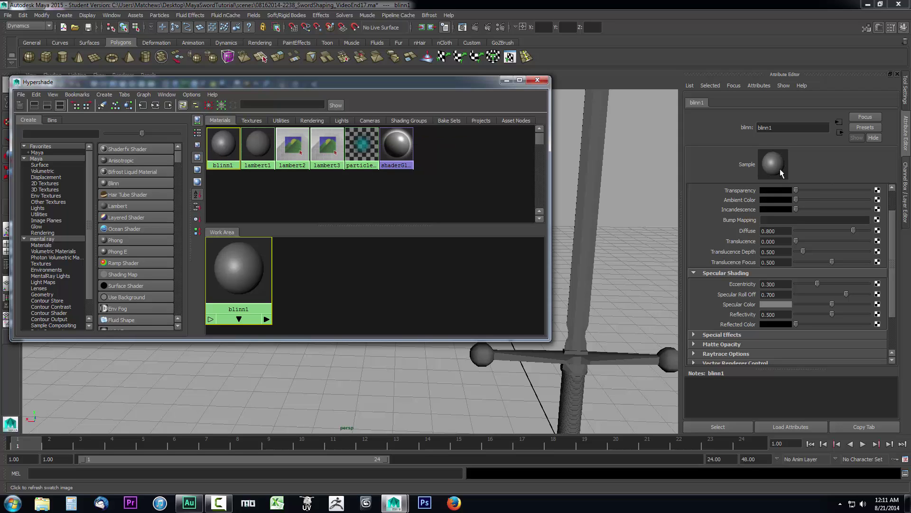
{"action": "left_click_drag", "start_coordinate": [779, 128], "coordinate": [751, 127]}
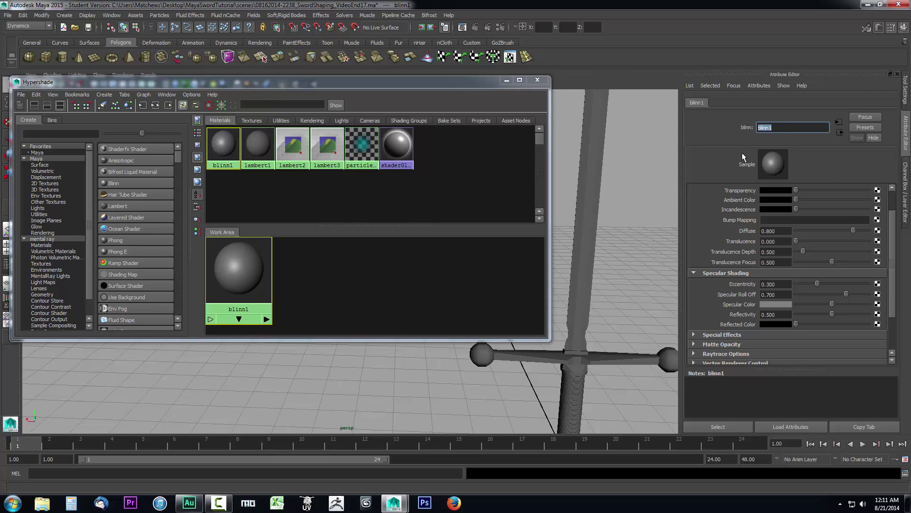
{"action": "type", "text": "blade"}
{"action": "key", "text": "Return"}
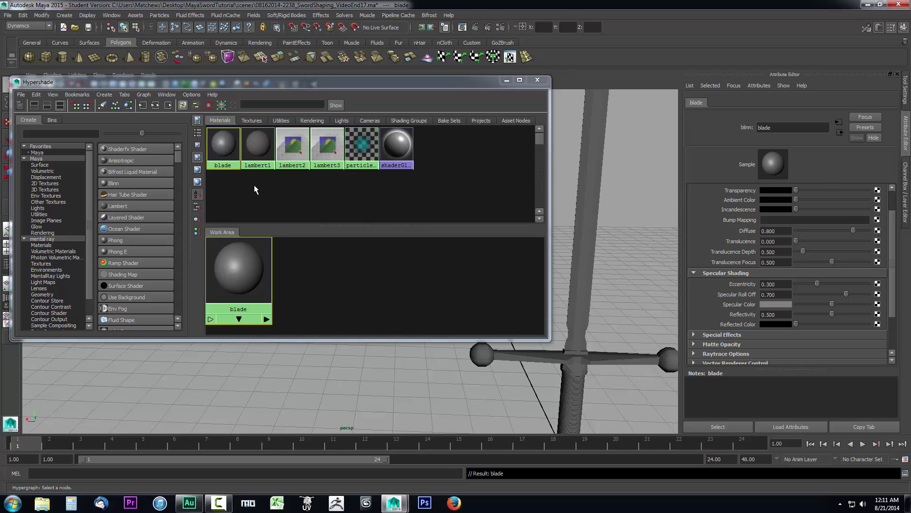
Step: Create a second Blinn material and name it hilt
{"action": "middle_click_drag", "start_coordinate": [617, 297], "coordinate": [669, 204], "text": "alt"}
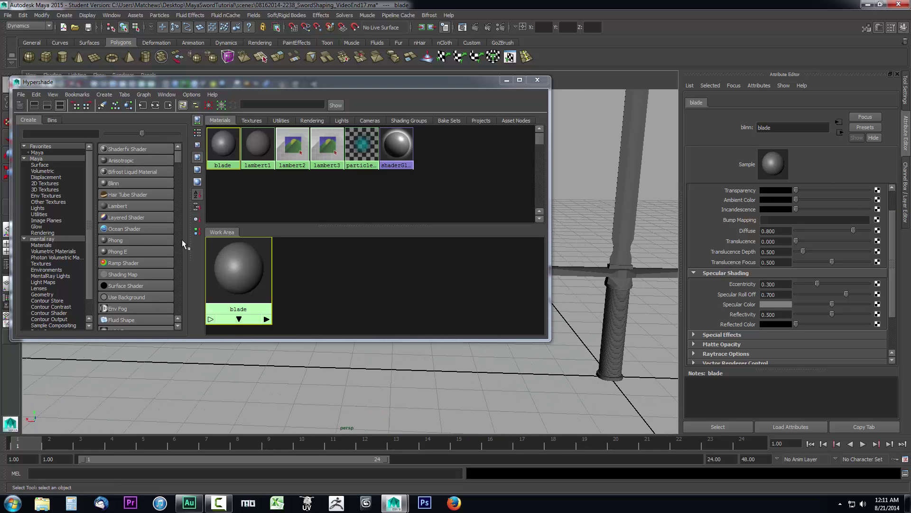
{"action": "left_click", "coordinate": [124, 183]}
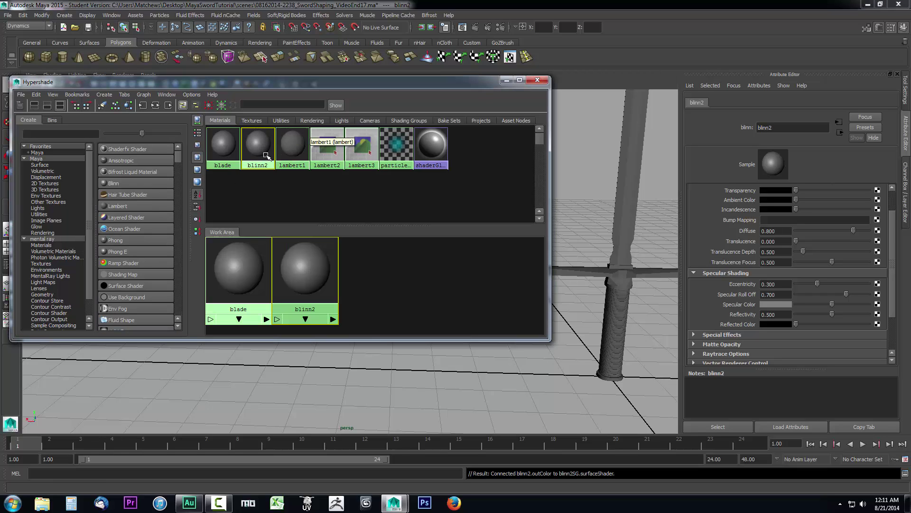
{"action": "left_click_drag", "start_coordinate": [779, 128], "coordinate": [742, 129]}
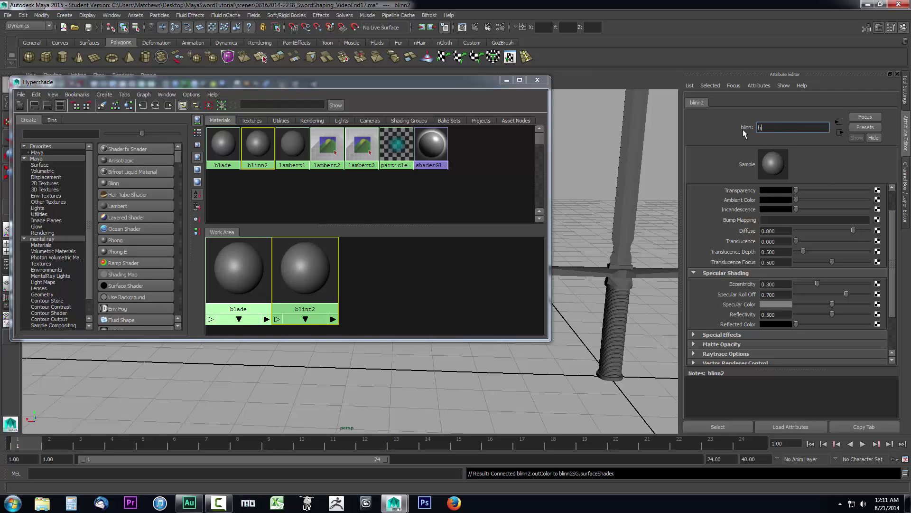
{"action": "type", "text": "hilt"}
{"action": "key", "text": "Return"}
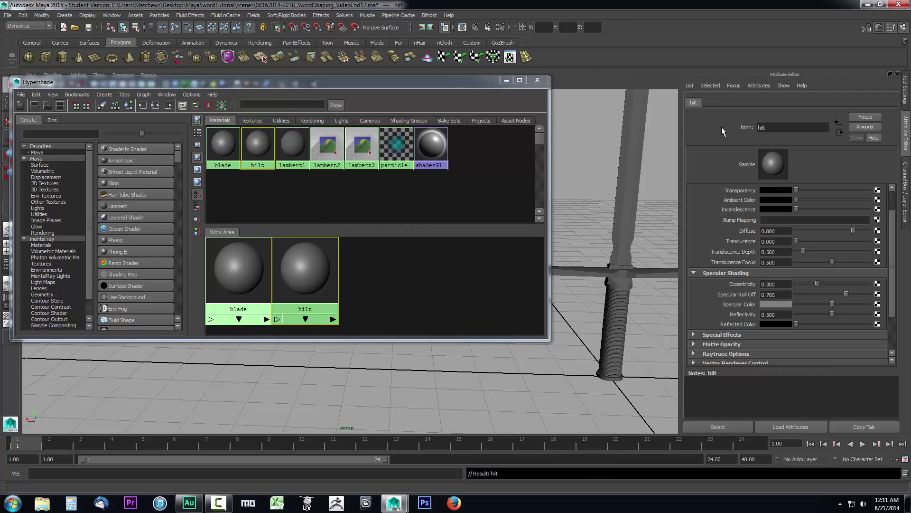
Step: Minimize the Hypershade and examine the sword's crossguard, collar and wrapped grip up close
{"action": "middle_click_drag", "start_coordinate": [609, 290], "coordinate": [526, 241], "text": "alt"}
{"action": "scroll", "coordinate": [598, 244], "scroll_direction": "up", "scroll_amount": 3}
{"action": "left_click_drag", "start_coordinate": [453, 83], "coordinate": [468, 83]}
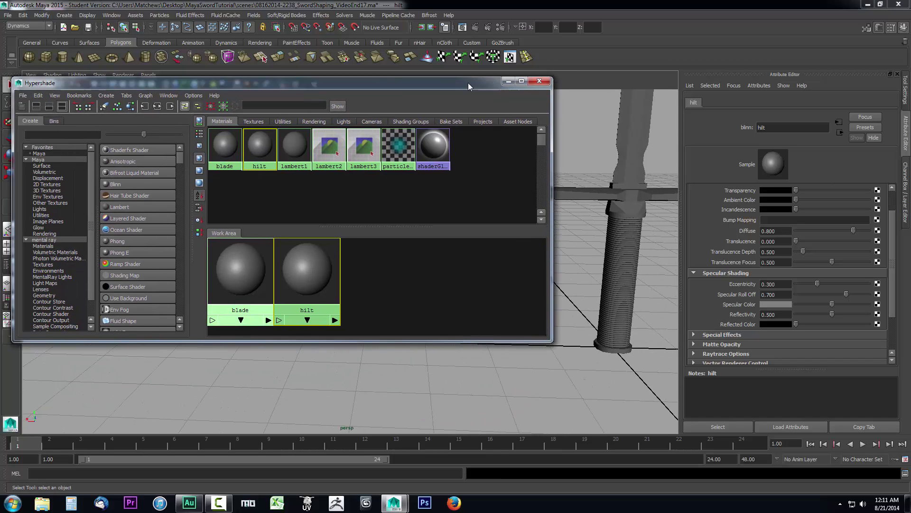
{"action": "left_click", "coordinate": [520, 80]}
{"action": "left_click_drag", "start_coordinate": [525, 184], "coordinate": [412, 256], "text": "alt"}
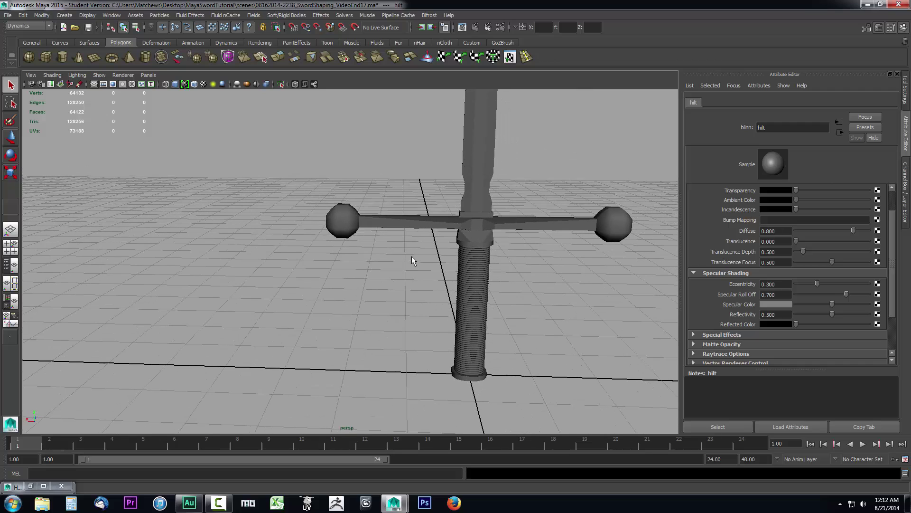
{"action": "left_click_drag", "start_coordinate": [506, 233], "coordinate": [534, 274], "text": "alt"}
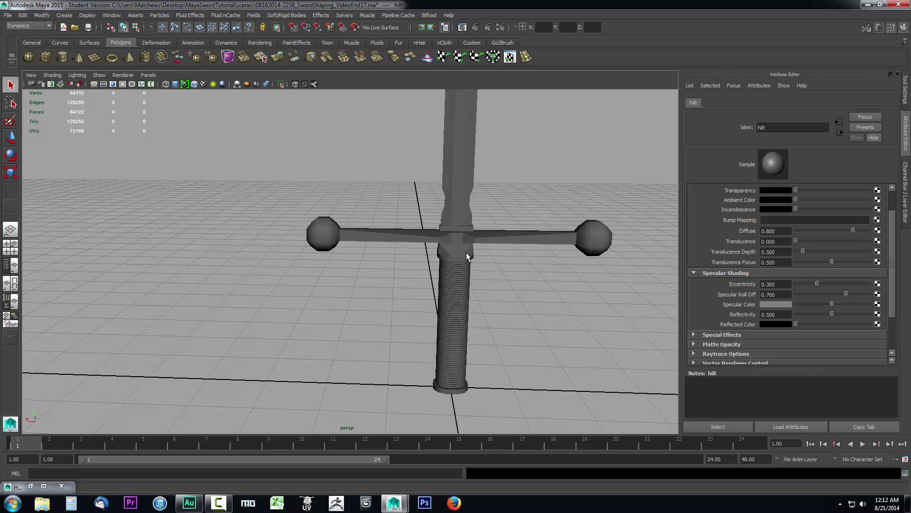
{"action": "left_click_drag", "start_coordinate": [466, 253], "coordinate": [450, 236], "text": "alt"}
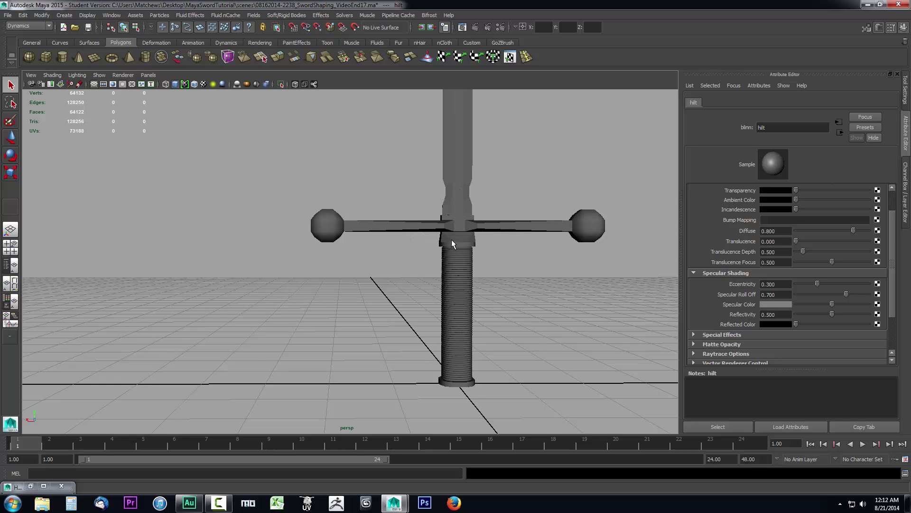
Step: Restore the Hypershade, create a Lambert material and name it handle
{"action": "left_click", "coordinate": [30, 486]}
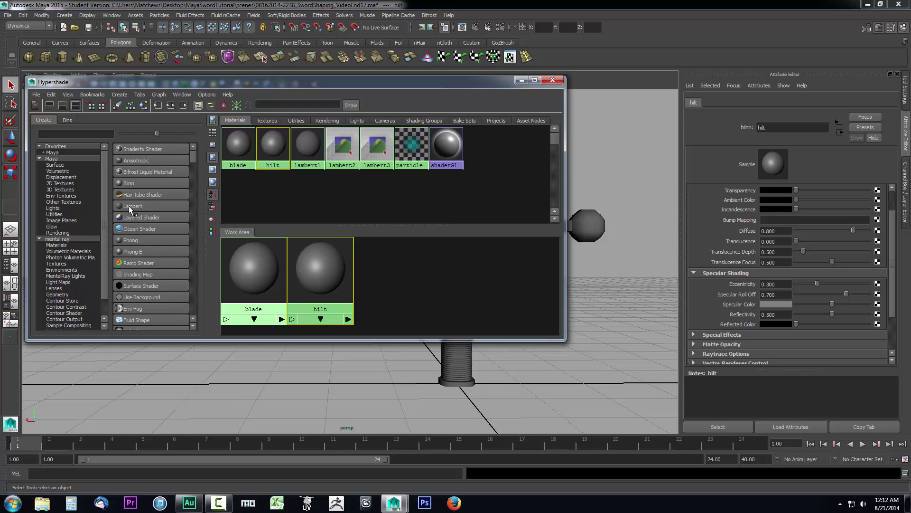
{"action": "left_click", "coordinate": [130, 206]}
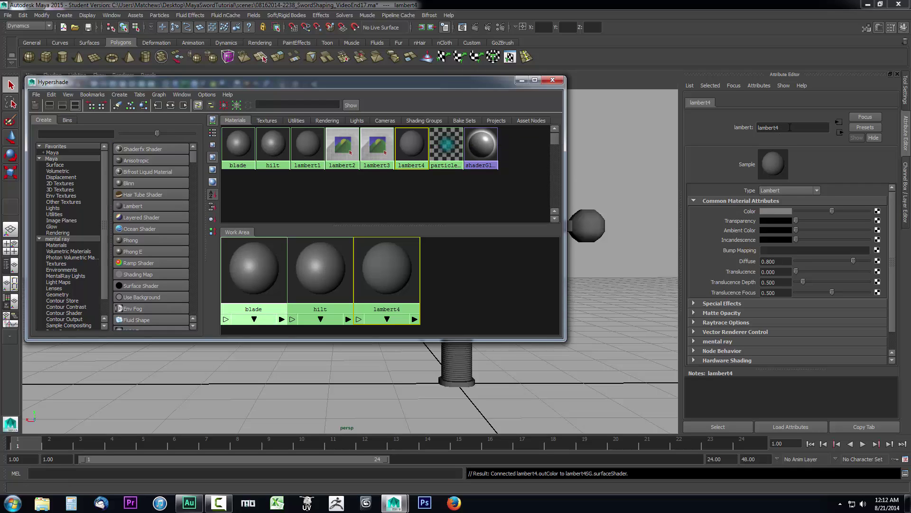
{"action": "left_click_drag", "start_coordinate": [790, 127], "coordinate": [742, 139]}
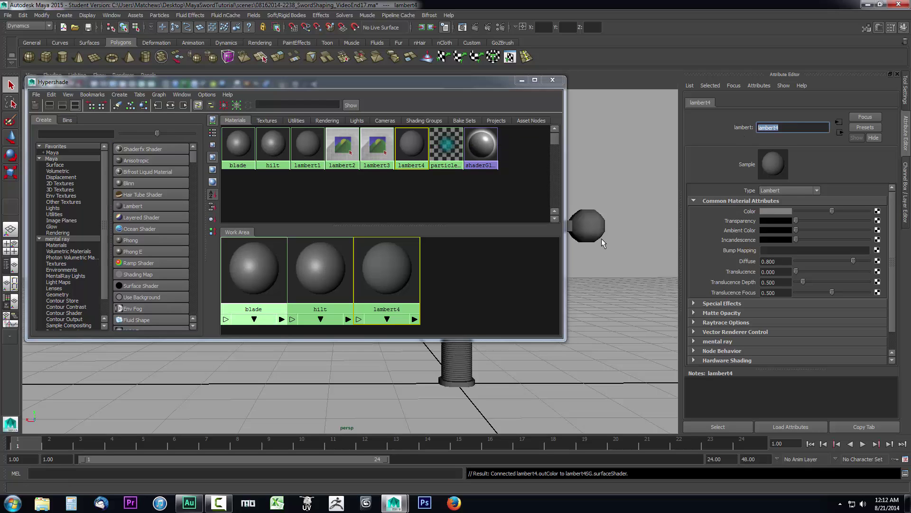
{"action": "type", "text": "handle"}
{"action": "key", "text": "Return"}
{"action": "middle_click_drag", "start_coordinate": [524, 378], "coordinate": [572, 389], "text": "alt"}
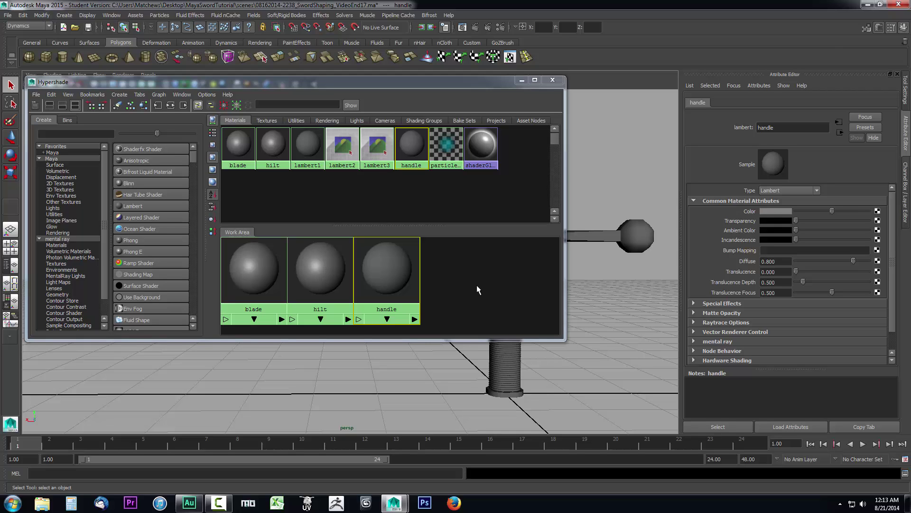
Step: Create another Lambert material and name it handle_rope
{"action": "left_click", "coordinate": [139, 205]}
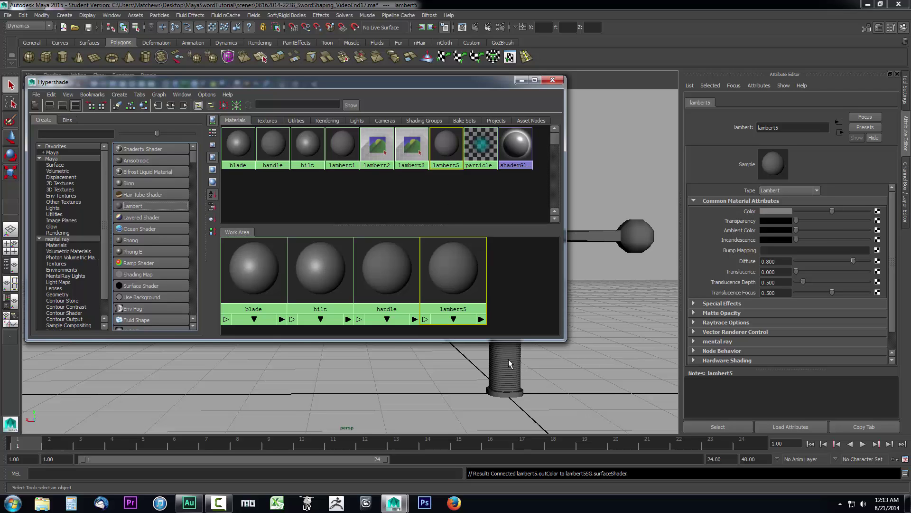
{"action": "left_click", "coordinate": [447, 165]}
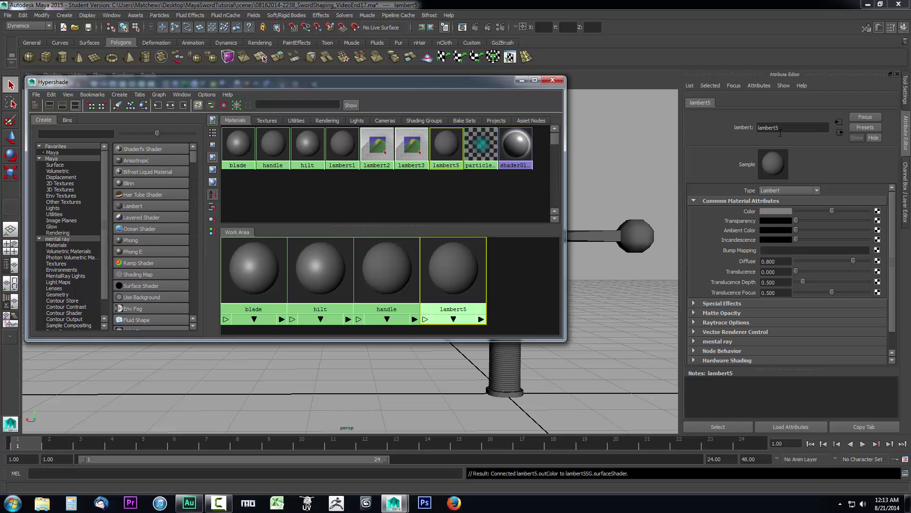
{"action": "left_click_drag", "start_coordinate": [786, 128], "coordinate": [738, 127]}
{"action": "type", "text": "r"}
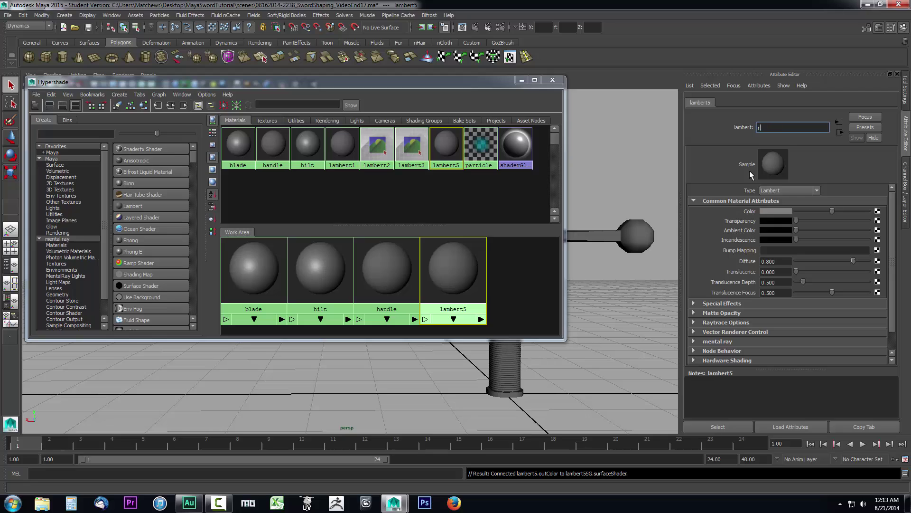
{"action": "type", "text": "ope"}
{"action": "type", "text": "handle_"}
{"action": "key", "text": "Return"}
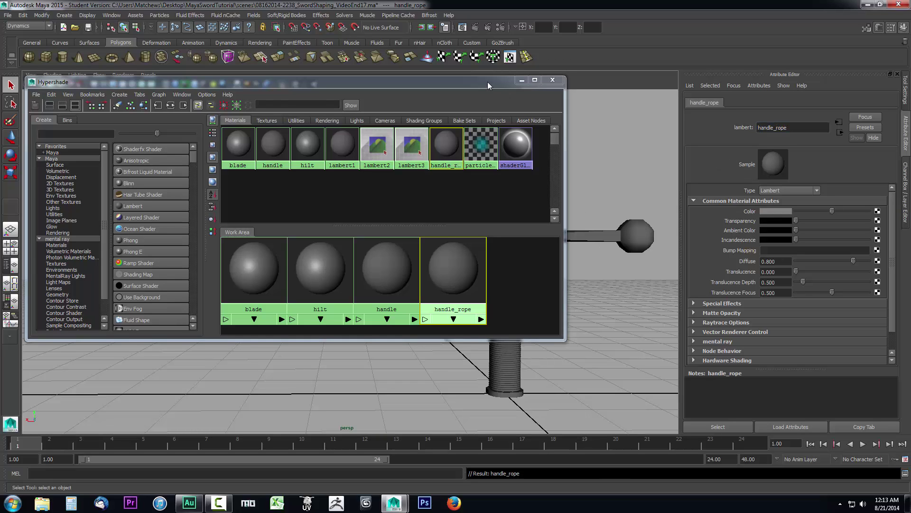
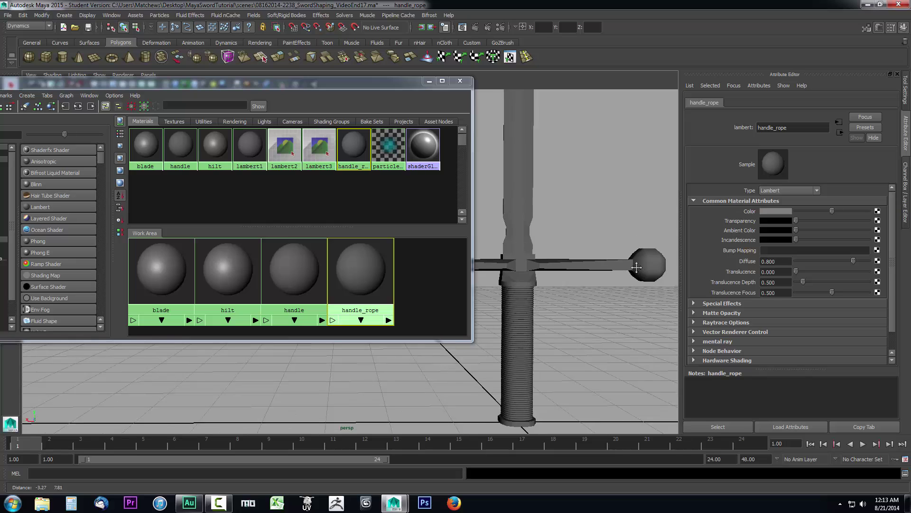
Step: Minimize the Hypershade and switch the sword mesh to face selection
{"action": "left_click", "coordinate": [430, 82]}
{"action": "middle_click_drag", "start_coordinate": [492, 233], "coordinate": [445, 275], "text": "alt"}
{"action": "scroll", "coordinate": [445, 274], "scroll_direction": "down", "scroll_amount": 5}
{"action": "middle_click_drag", "start_coordinate": [451, 242], "coordinate": [458, 263], "text": "alt"}
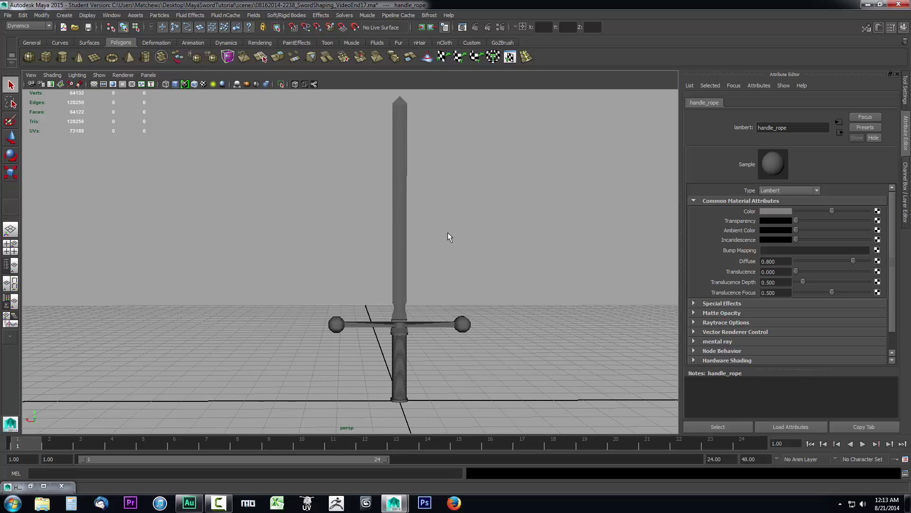
{"action": "left_click", "coordinate": [31, 486]}
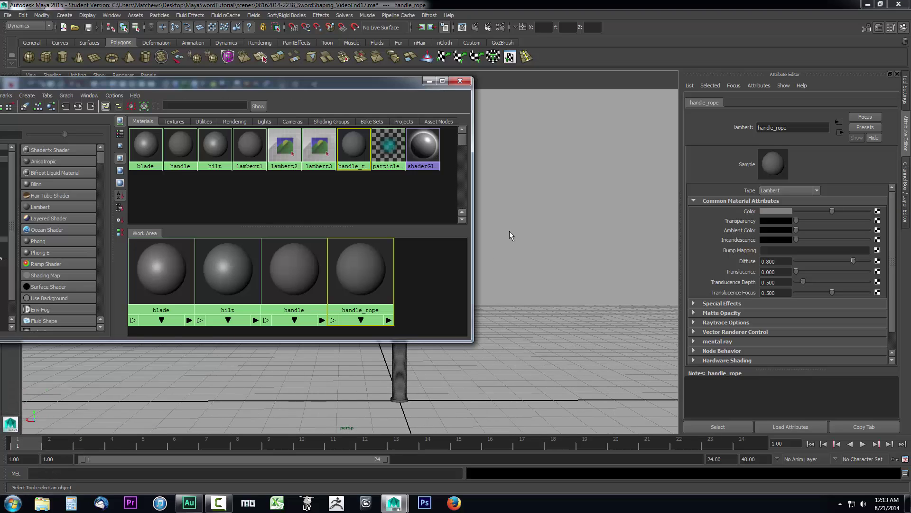
{"action": "left_click", "coordinate": [429, 81]}
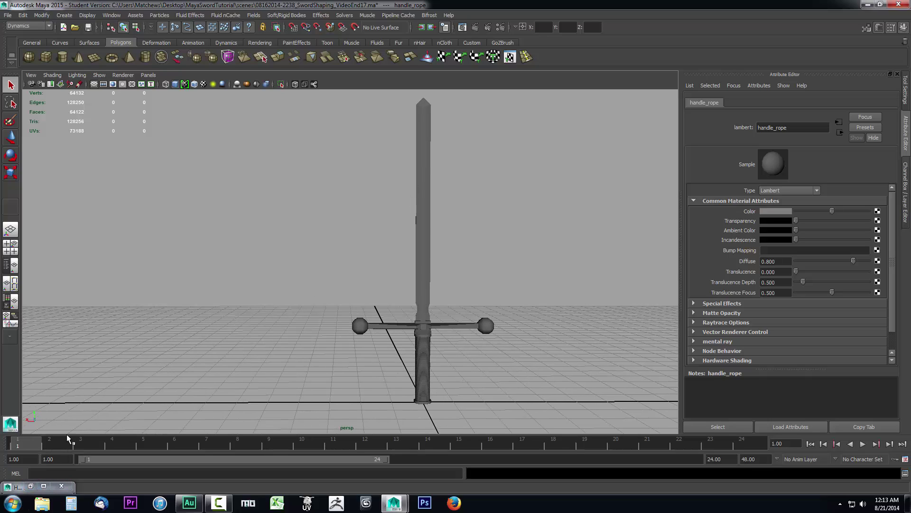
{"action": "left_click", "coordinate": [426, 215]}
{"action": "left_click_drag", "start_coordinate": [479, 247], "coordinate": [481, 253], "text": "alt"}
{"action": "middle_click_drag", "start_coordinate": [481, 252], "coordinate": [456, 267], "text": "alt"}
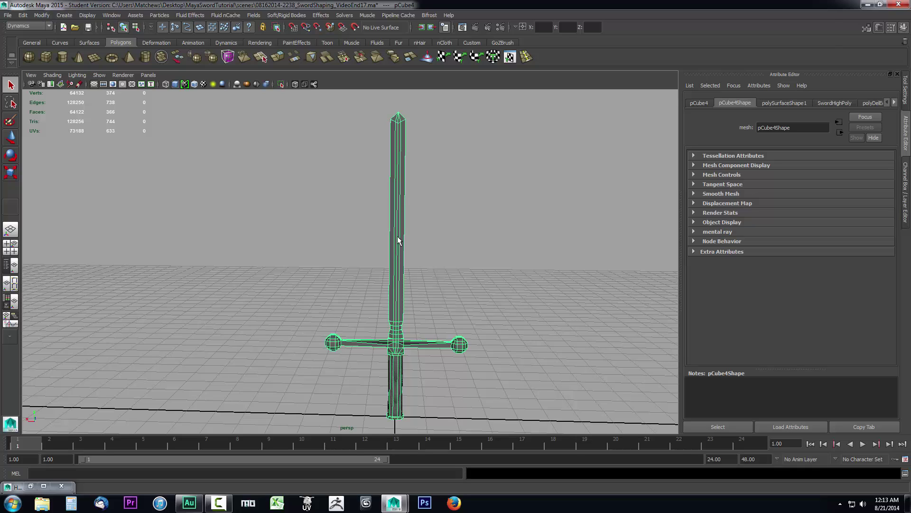
{"action": "right_click_drag", "start_coordinate": [397, 235], "coordinate": [397, 256]}
Step: Frame the whole sword in the front view and select the blade faces from the tip down to just above the crossguard
{"action": "key", "text": "space"}
{"action": "left_click", "coordinate": [400, 218]}
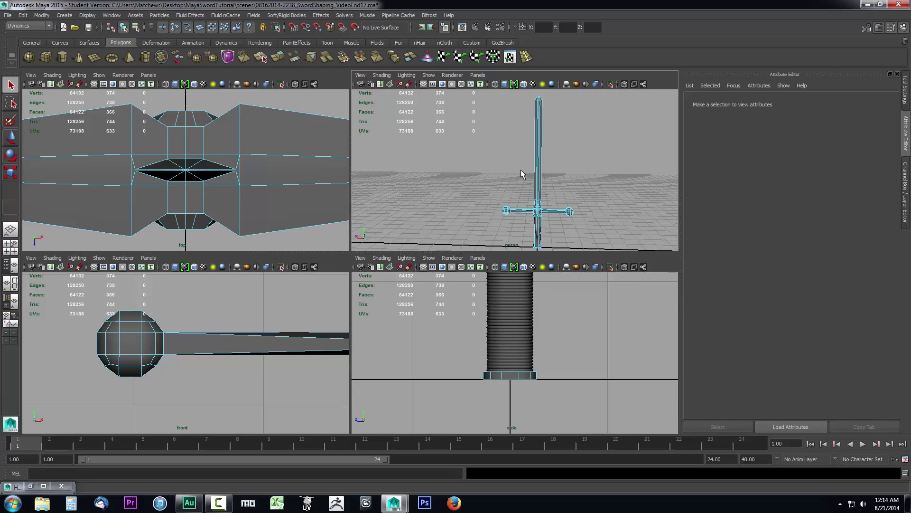
{"action": "key", "text": "space"}
{"action": "key", "text": "space"}
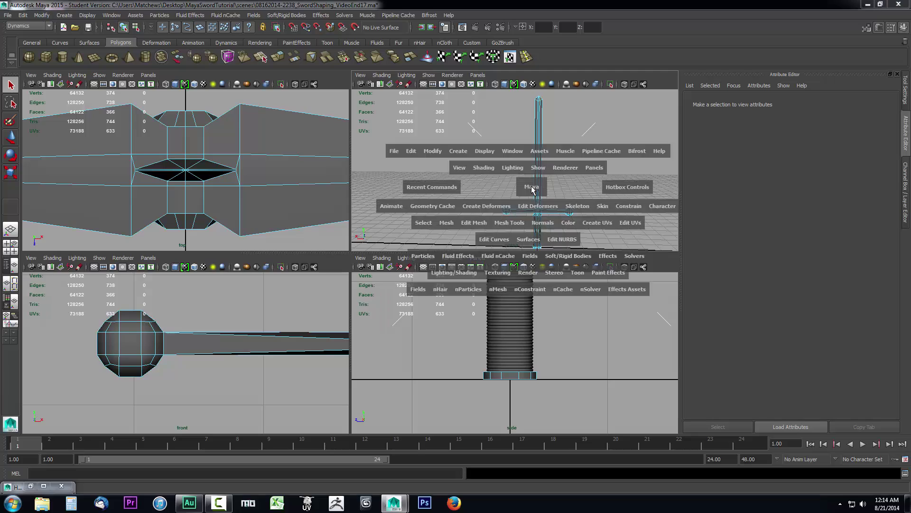
{"action": "key", "text": "space"}
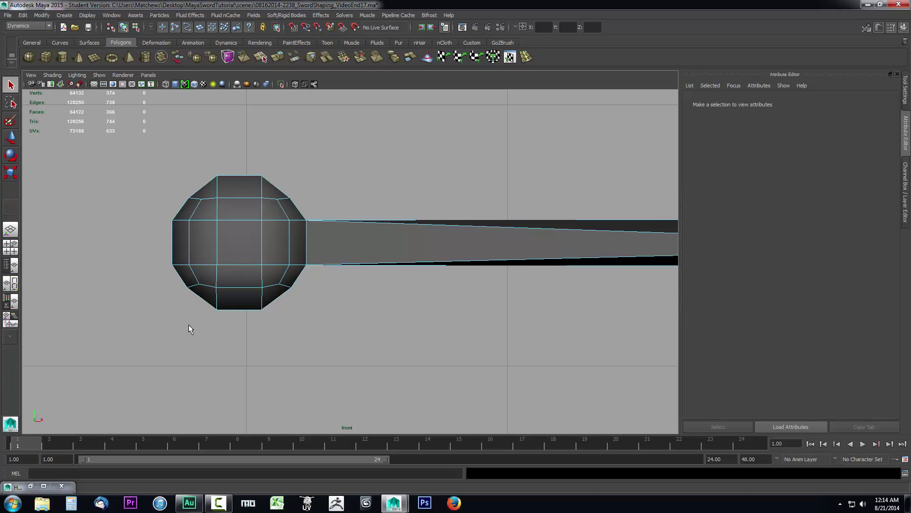
{"action": "scroll", "coordinate": [399, 296], "scroll_direction": "up", "scroll_amount": 5}
{"action": "scroll", "coordinate": [398, 295], "scroll_direction": "down", "scroll_amount": 10}
{"action": "middle_click_drag", "start_coordinate": [447, 203], "coordinate": [431, 337], "text": "alt"}
{"action": "scroll", "coordinate": [423, 269], "scroll_direction": "down", "scroll_amount": 3}
{"action": "middle_click_drag", "start_coordinate": [416, 240], "coordinate": [423, 262], "text": "alt"}
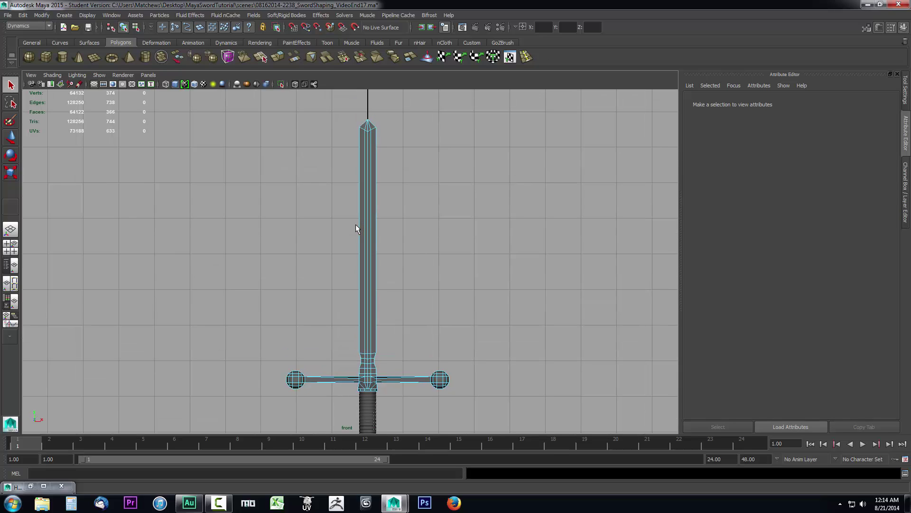
{"action": "left_click_drag", "start_coordinate": [339, 103], "coordinate": [400, 368]}
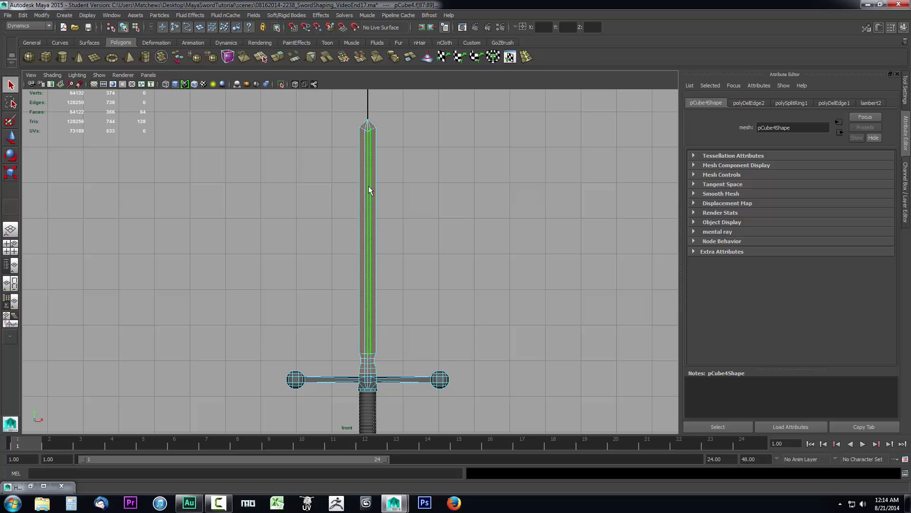
Step: Assign the existing blade material to the selected blade faces
{"action": "right_click", "coordinate": [367, 242]}
{"action": "mouse_move", "coordinate": [350, 441]}
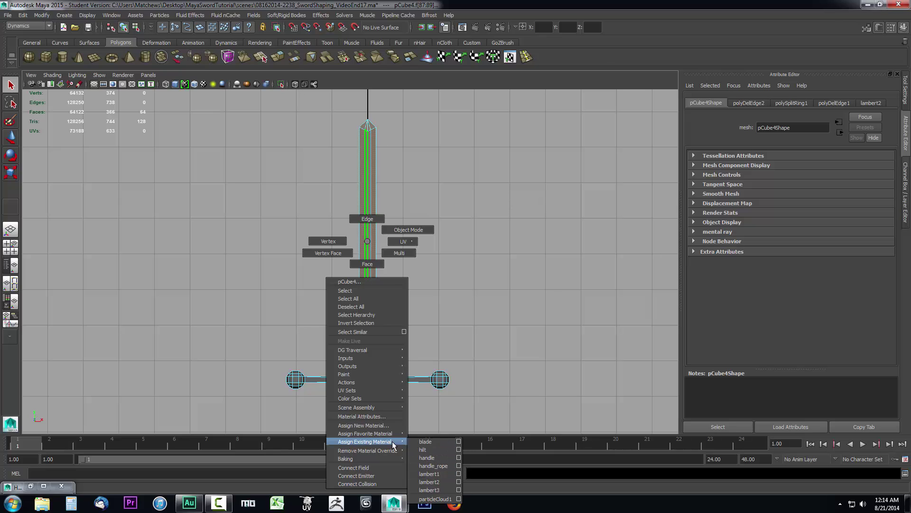
{"action": "left_click", "coordinate": [427, 442]}
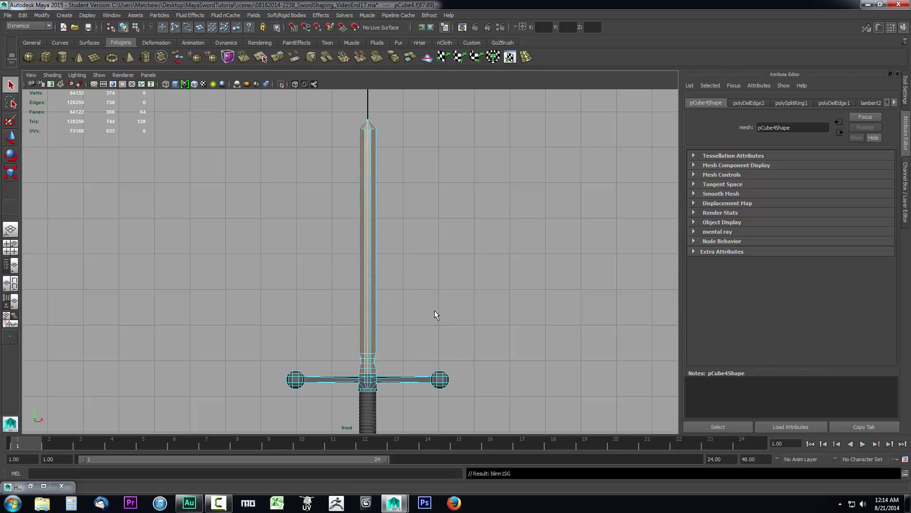
Step: Undo and redo the blade material assignment while checking the blade's base near the crossguard
{"action": "middle_click_drag", "start_coordinate": [436, 313], "coordinate": [469, 234], "text": "alt"}
{"action": "scroll", "coordinate": [503, 269], "scroll_direction": "up", "scroll_amount": 3}
{"action": "middle_click_drag", "start_coordinate": [503, 269], "coordinate": [426, 247], "text": "alt"}
{"action": "scroll", "coordinate": [417, 280], "scroll_direction": "up", "scroll_amount": 8}
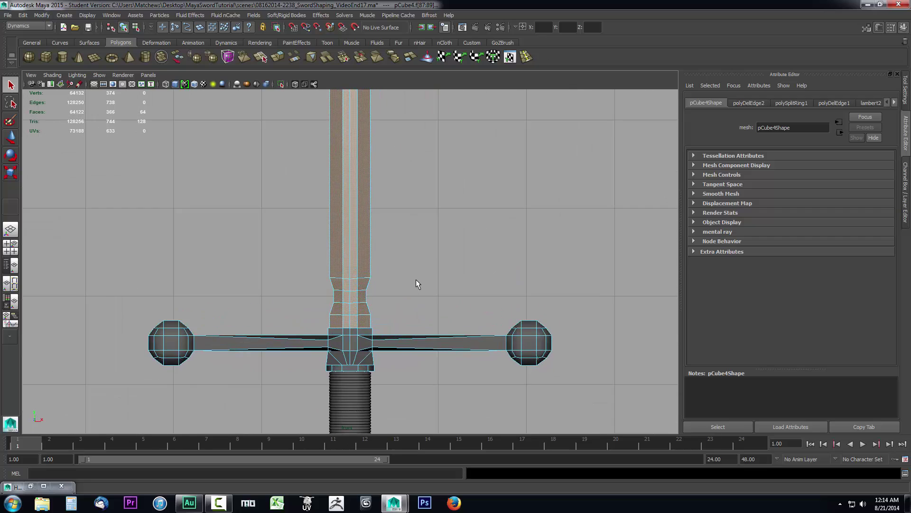
{"action": "scroll", "coordinate": [408, 287], "scroll_direction": "down", "scroll_amount": 6}
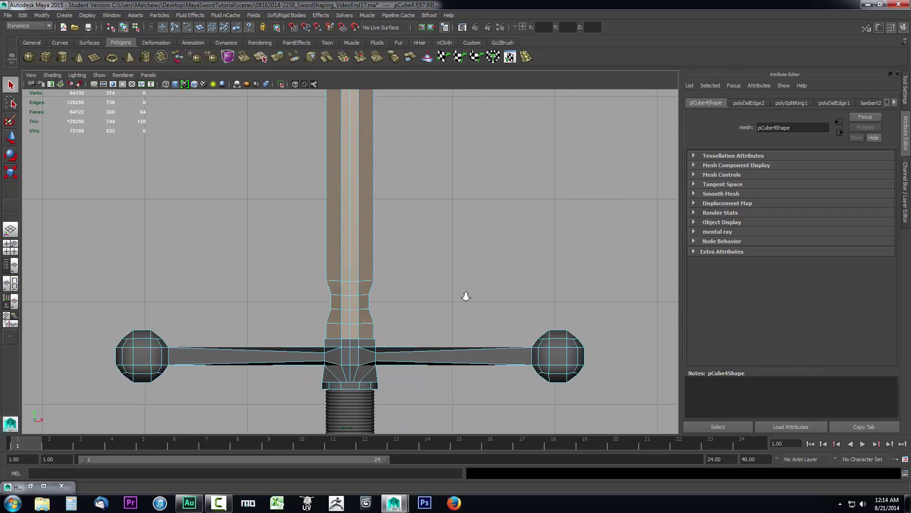
{"action": "key", "text": "ctrl+z"}
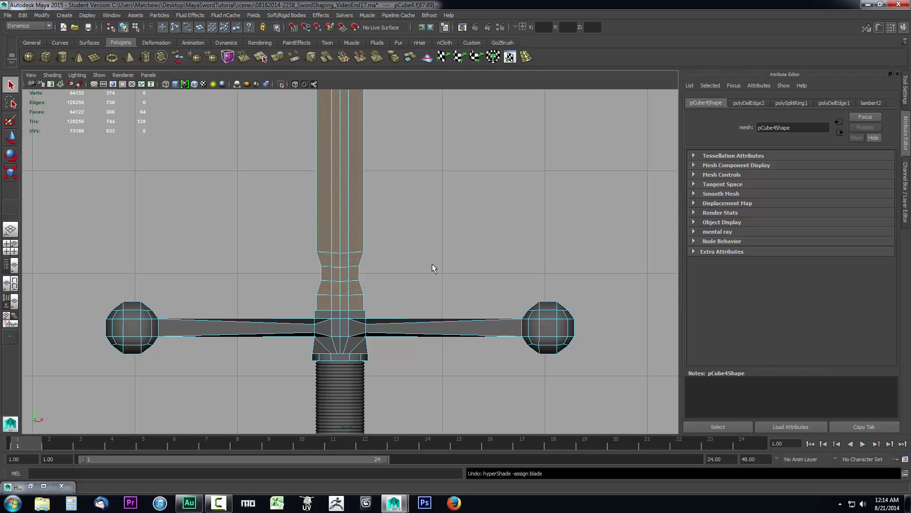
{"action": "key", "text": "ctrl+y"}
{"action": "key", "text": "ctrl+z"}
{"action": "key", "text": "shift+z"}
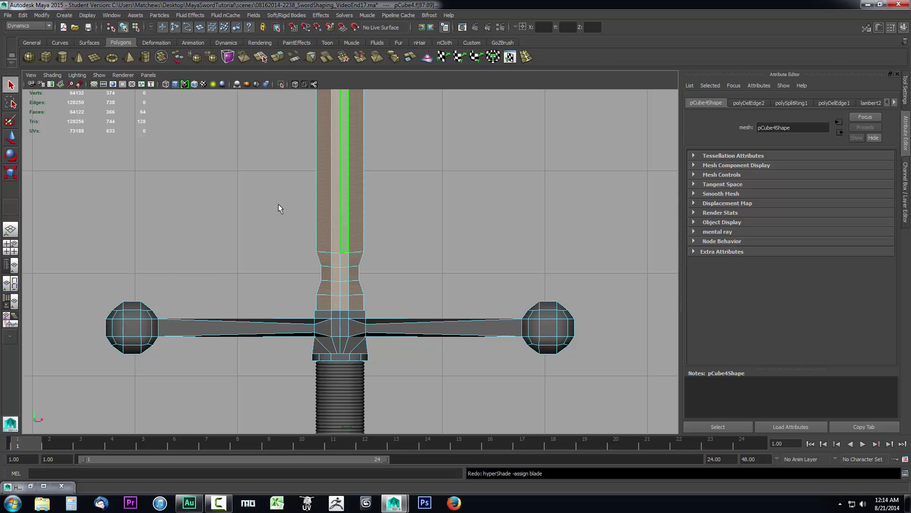
Step: Add the narrow band of faces above the crossguard to the selection and remove all blade faces from it
{"action": "scroll", "coordinate": [485, 272], "scroll_direction": "down", "scroll_amount": 5}
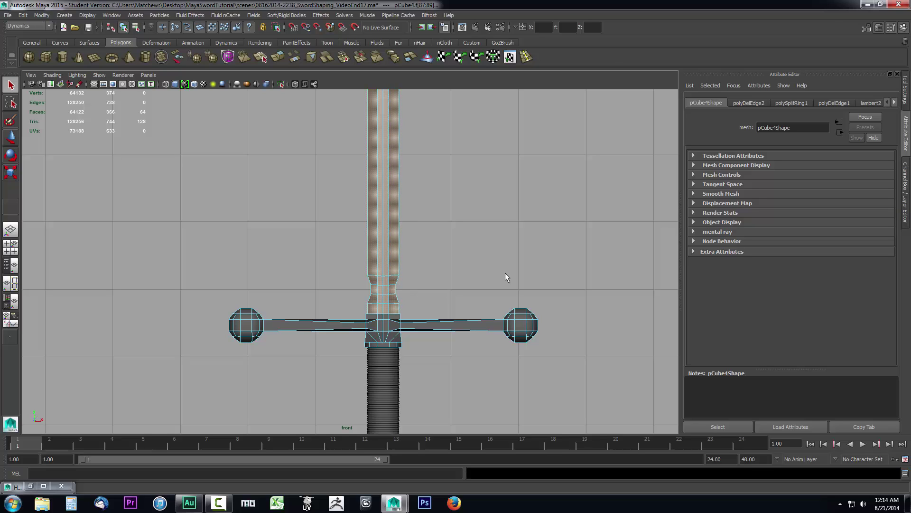
{"action": "scroll", "coordinate": [439, 266], "scroll_direction": "up", "scroll_amount": 8}
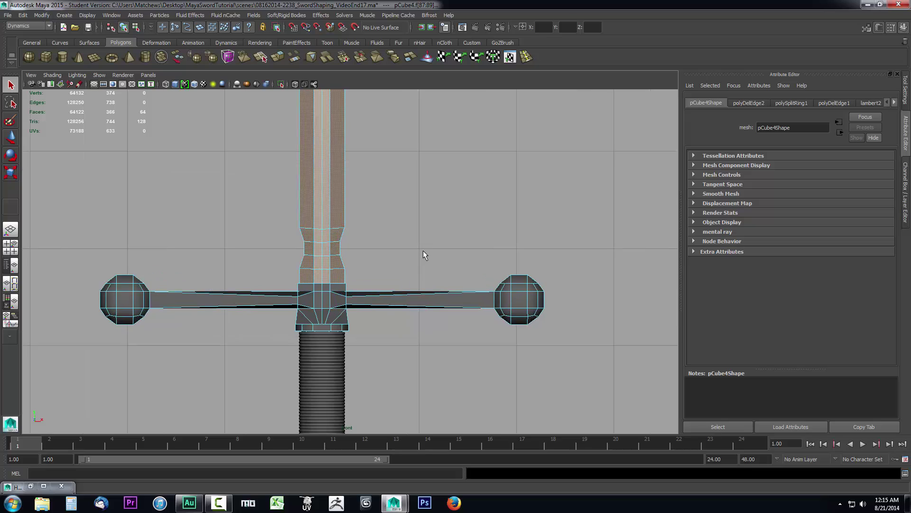
{"action": "middle_click_drag", "start_coordinate": [385, 265], "coordinate": [481, 264], "text": "alt"}
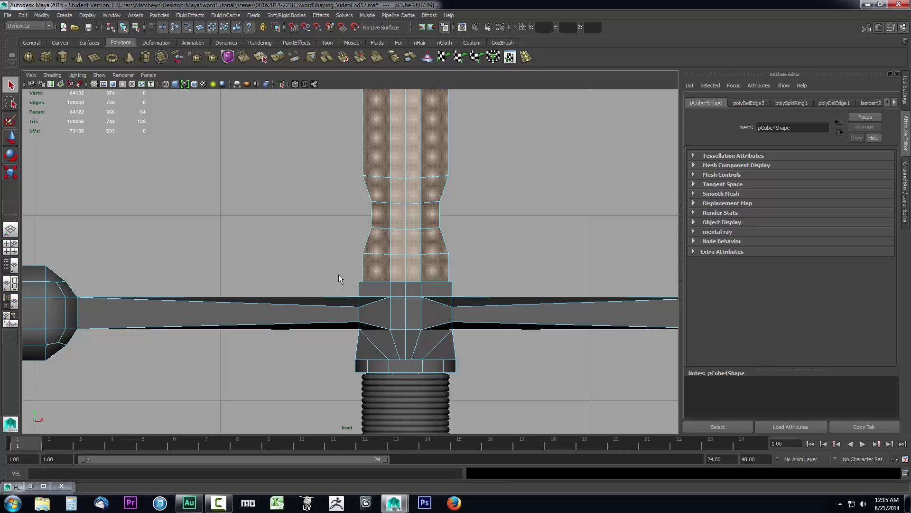
{"action": "left_click_drag", "start_coordinate": [339, 274], "coordinate": [469, 294]}
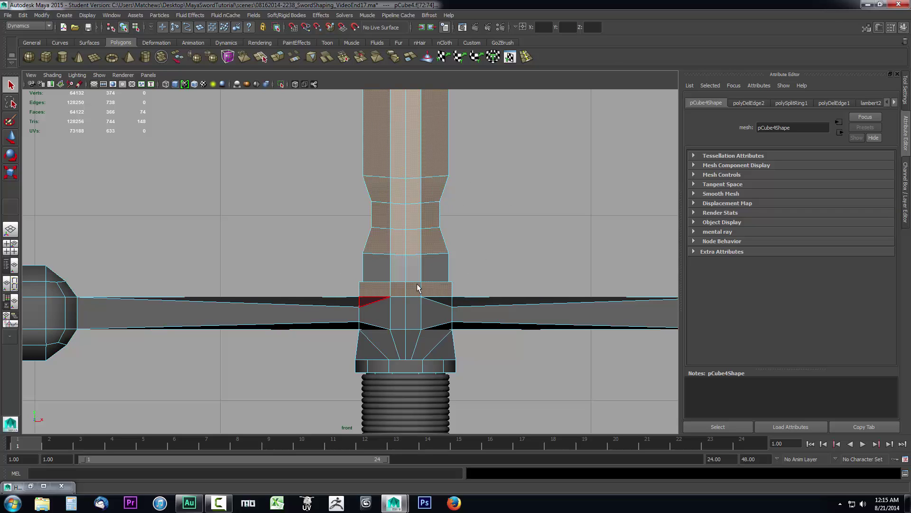
{"action": "scroll", "coordinate": [537, 247], "scroll_direction": "down", "scroll_amount": 10}
{"action": "middle_click_drag", "start_coordinate": [485, 171], "coordinate": [498, 299], "text": "alt"}
{"action": "left_click_drag", "start_coordinate": [346, 102], "coordinate": [411, 386]}
{"action": "middle_click_drag", "start_coordinate": [403, 349], "coordinate": [433, 160], "text": "alt"}
{"action": "scroll", "coordinate": [463, 247], "scroll_direction": "up", "scroll_amount": 10}
{"action": "middle_click_drag", "start_coordinate": [492, 262], "coordinate": [372, 283], "text": "alt"}
{"action": "scroll", "coordinate": [356, 279], "scroll_direction": "up", "scroll_amount": 6}
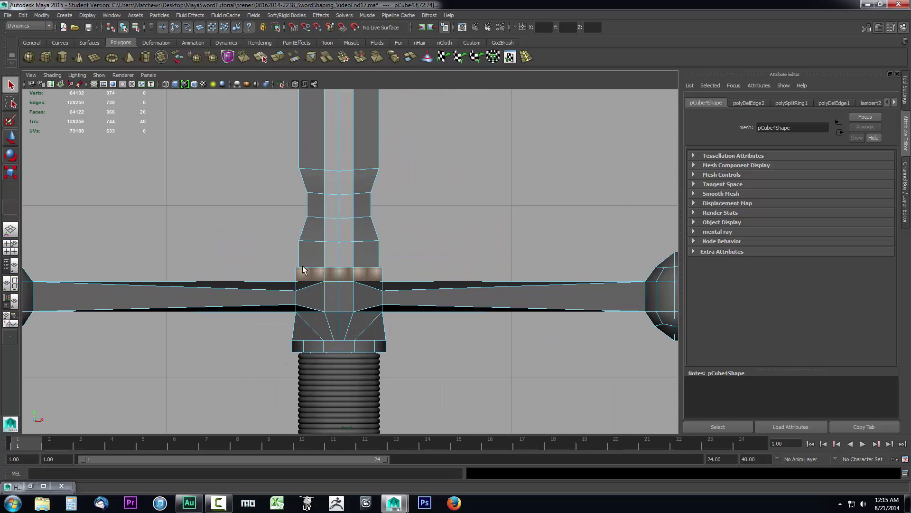
Step: Examine the selected band around the blade's base in the perspective view from several angles
{"action": "key", "text": "space"}
{"action": "key", "text": "space"}
{"action": "left_click_drag", "start_coordinate": [525, 246], "coordinate": [446, 312], "text": "alt"}
{"action": "middle_click_drag", "start_coordinate": [444, 308], "coordinate": [441, 206], "text": "alt"}
{"action": "scroll", "coordinate": [471, 252], "scroll_direction": "up", "scroll_amount": 12}
{"action": "middle_click_drag", "start_coordinate": [508, 226], "coordinate": [331, 298], "text": "alt"}
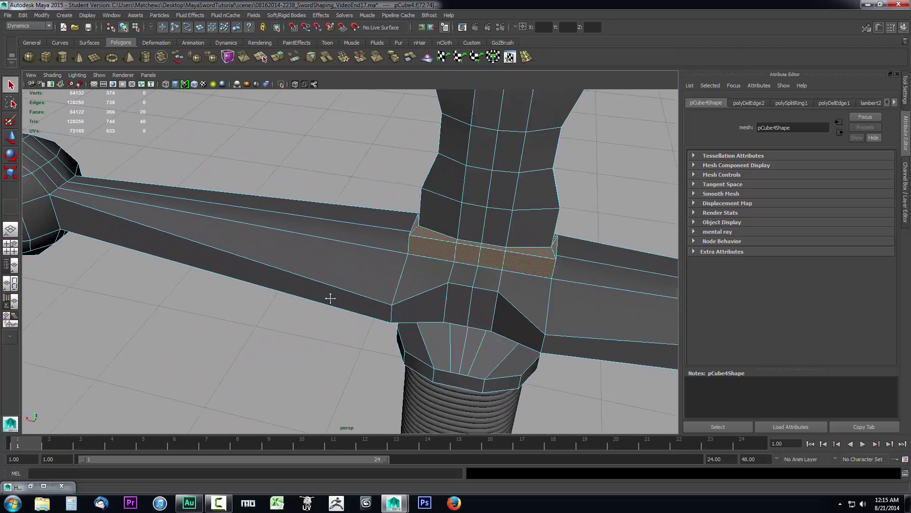
{"action": "scroll", "coordinate": [478, 276], "scroll_direction": "up", "scroll_amount": 5}
{"action": "scroll", "coordinate": [517, 231], "scroll_direction": "down", "scroll_amount": 8}
{"action": "left_click_drag", "start_coordinate": [472, 273], "coordinate": [495, 256], "text": "alt"}
{"action": "middle_click_drag", "start_coordinate": [494, 256], "coordinate": [448, 236], "text": "alt"}
{"action": "left_click_drag", "start_coordinate": [448, 236], "coordinate": [535, 245], "text": "alt"}
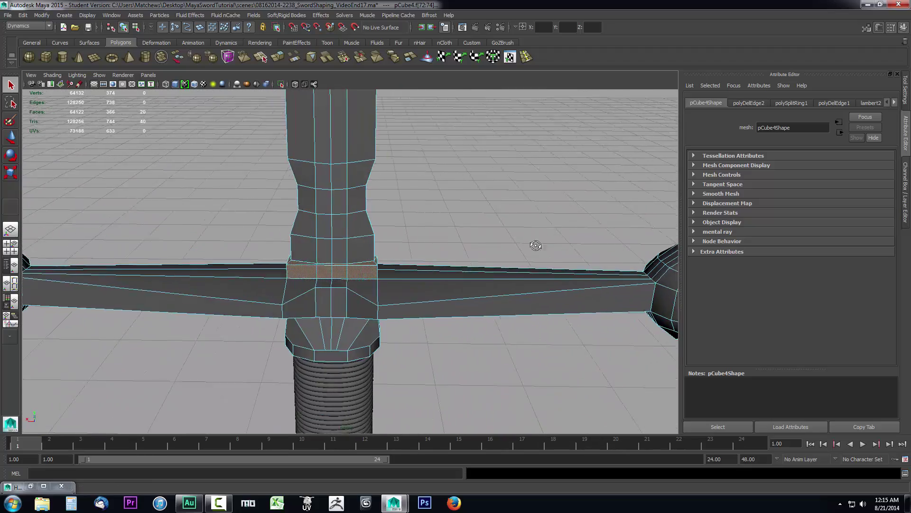
Step: Return to the front view and add the grip faces, from the collar below the crossguard to the end cap, to the selection
{"action": "key", "text": "space"}
{"action": "key", "text": "space"}
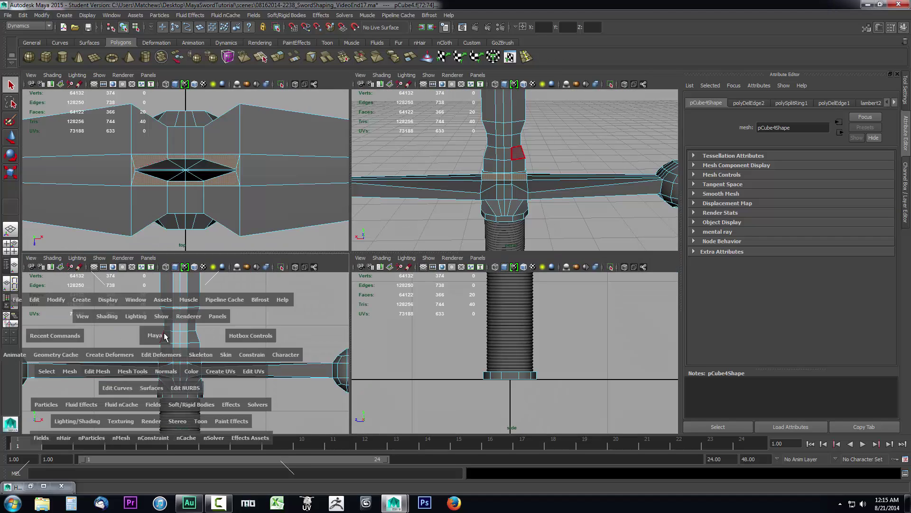
{"action": "middle_click_drag", "start_coordinate": [433, 326], "coordinate": [435, 290], "text": "alt"}
{"action": "scroll", "coordinate": [430, 304], "scroll_direction": "down", "scroll_amount": 7}
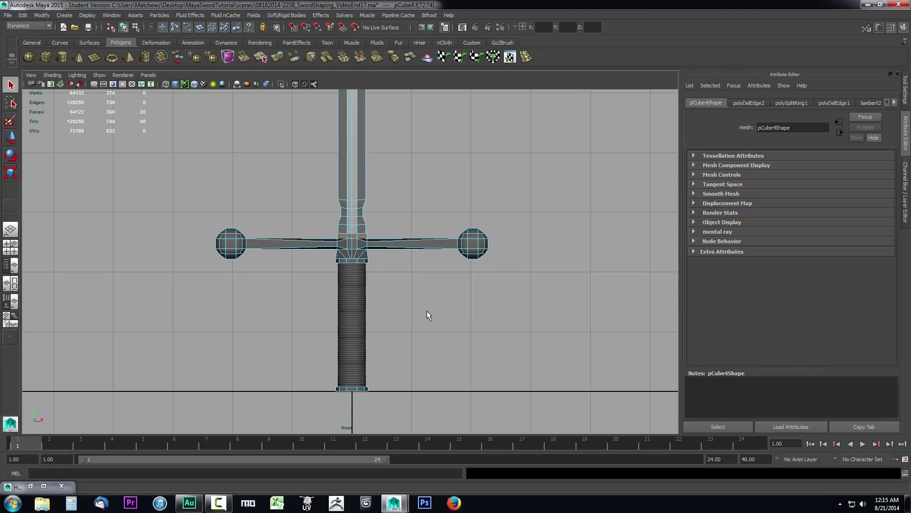
{"action": "left_click_drag", "start_coordinate": [325, 253], "coordinate": [380, 404]}
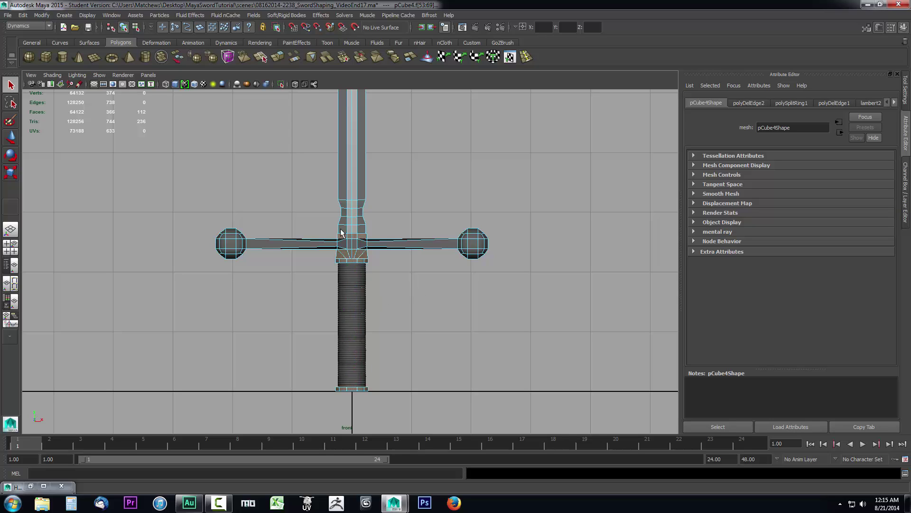
Step: Assign the existing handle material to the selected grip, collar and band faces
{"action": "scroll", "coordinate": [443, 294], "scroll_direction": "up", "scroll_amount": 3}
{"action": "scroll", "coordinate": [411, 285], "scroll_direction": "down", "scroll_amount": 1}
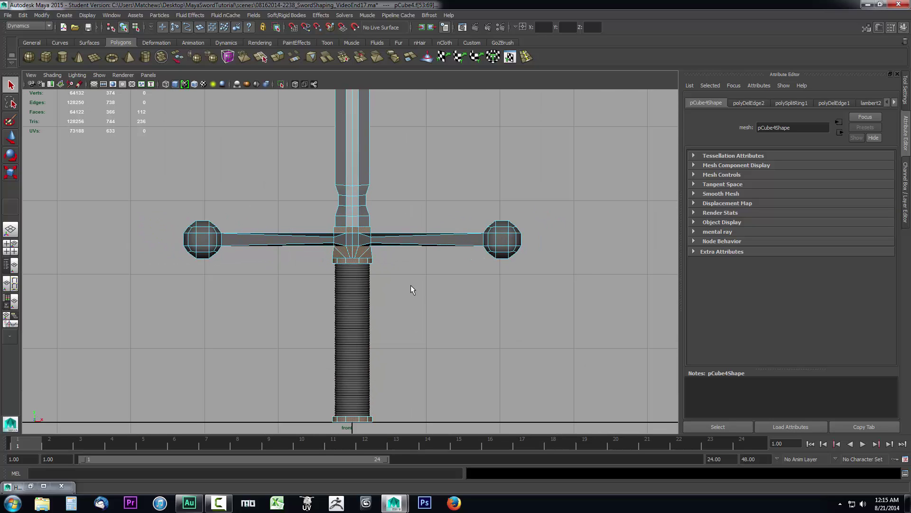
{"action": "right_click", "coordinate": [352, 262]}
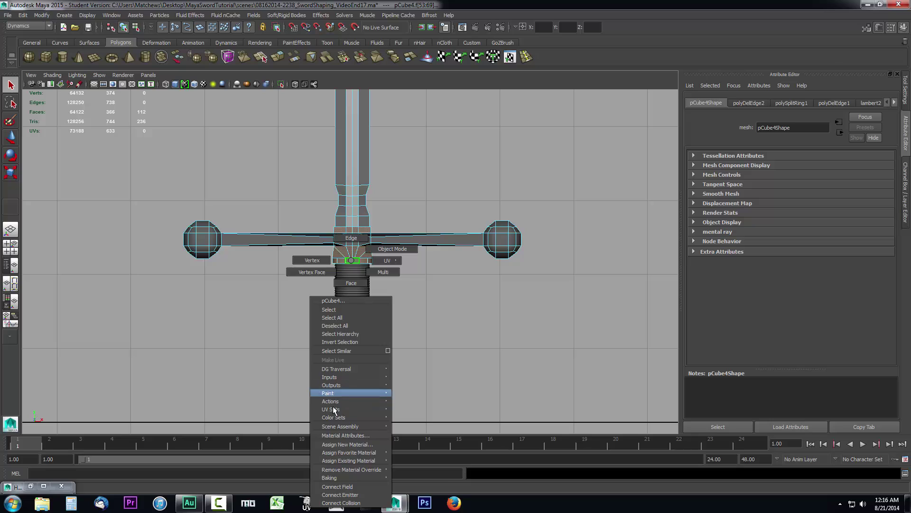
{"action": "mouse_move", "coordinate": [335, 462]}
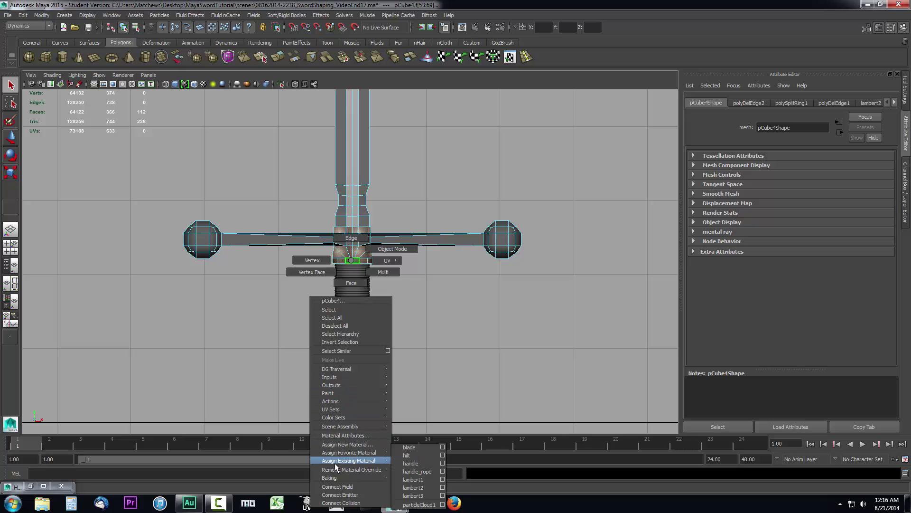
{"action": "left_click", "coordinate": [417, 462]}
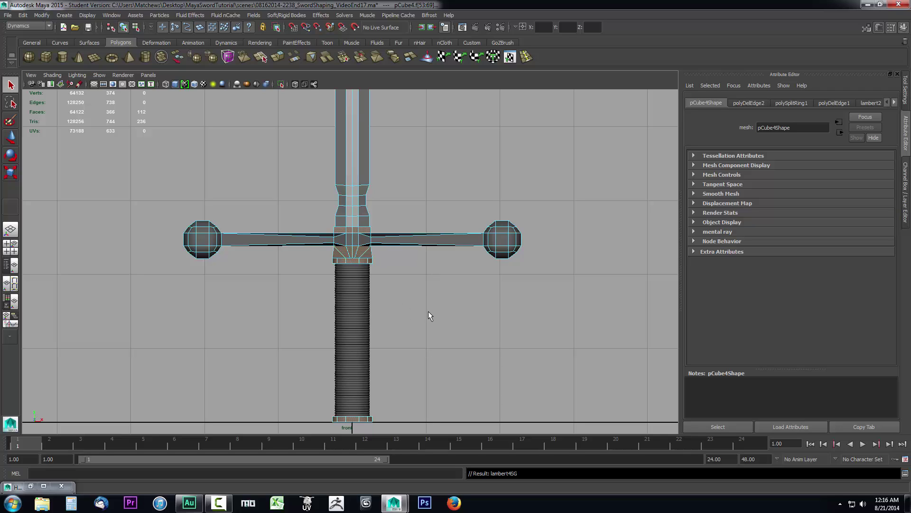
Step: Undo the handle material assignment and try assigning handle to the selected faces from the restored Hypershade
{"action": "key", "text": "ctrl+z"}
{"action": "middle_click_drag", "start_coordinate": [283, 309], "coordinate": [417, 289], "text": "alt"}
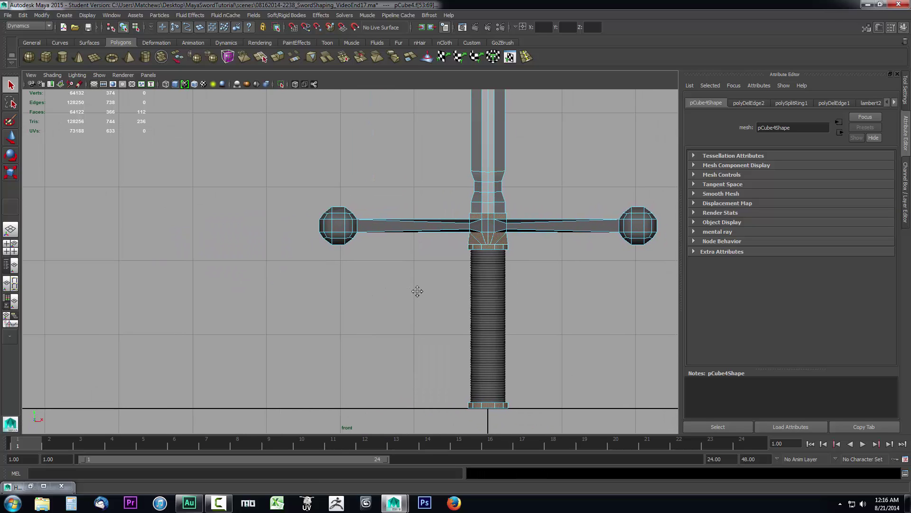
{"action": "right_click", "coordinate": [481, 244]}
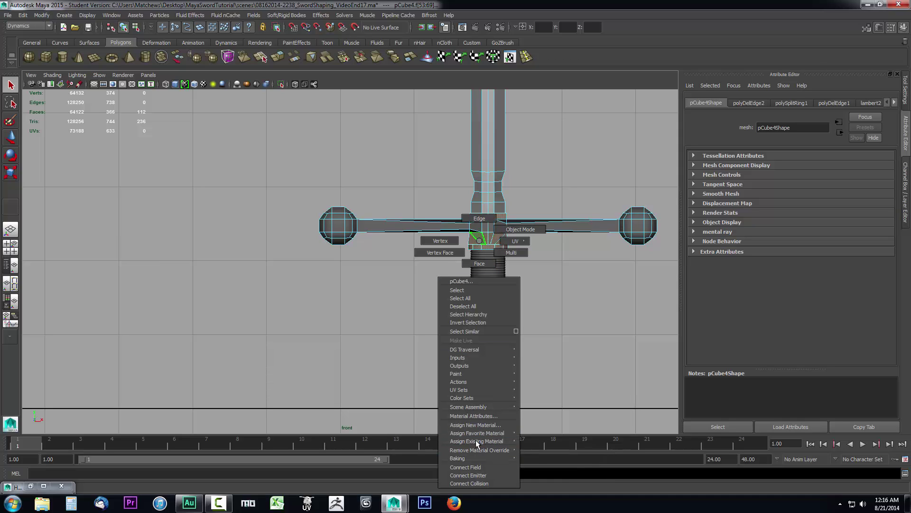
{"action": "mouse_move", "coordinate": [477, 443]}
{"action": "right_click_drag", "start_coordinate": [476, 441], "coordinate": [480, 241]}
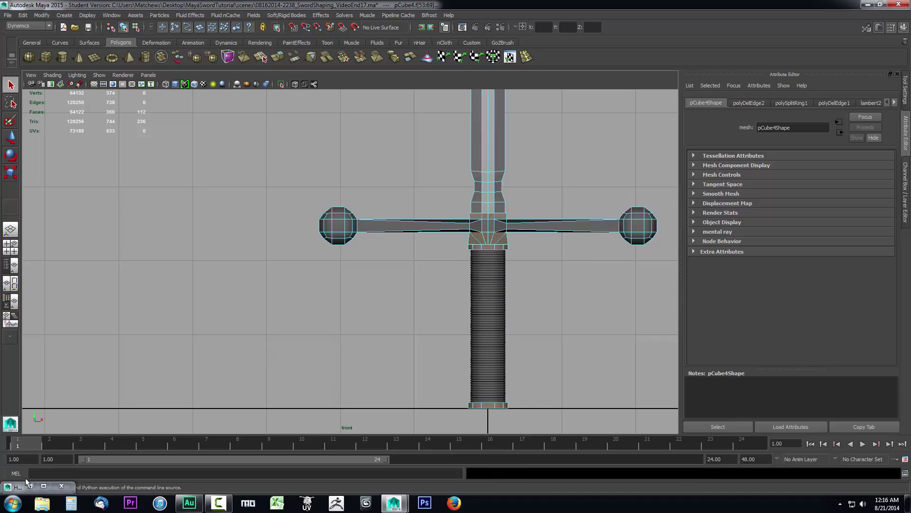
{"action": "left_click", "coordinate": [43, 485]}
{"action": "left_click", "coordinate": [314, 208]}
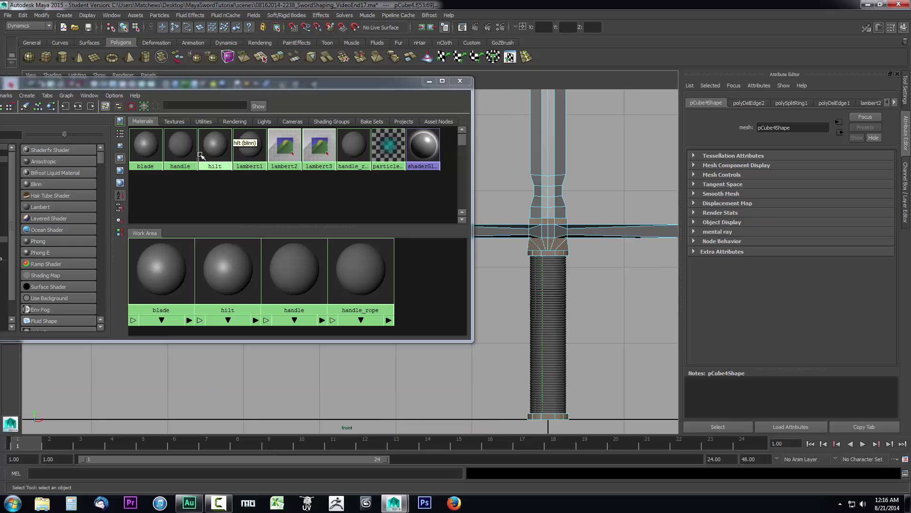
{"action": "right_click", "coordinate": [186, 150]}
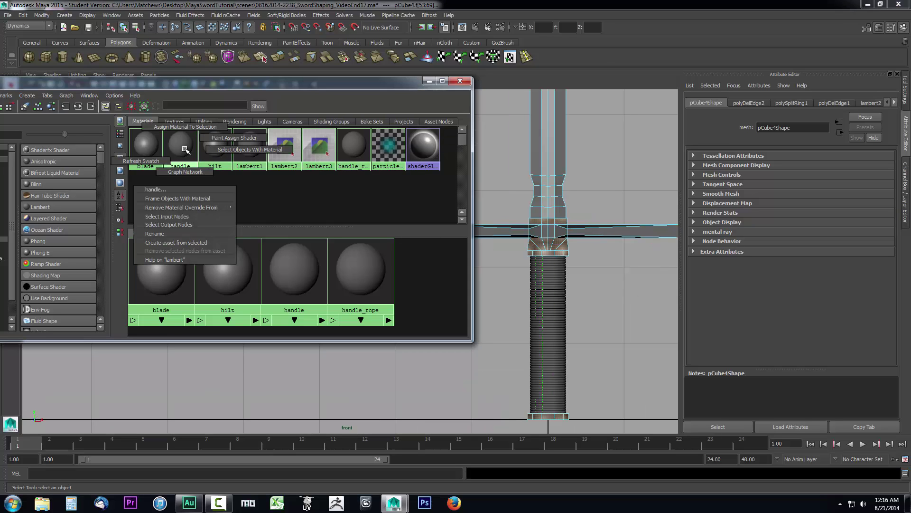
{"action": "right_click_drag", "start_coordinate": [184, 130], "coordinate": [184, 148]}
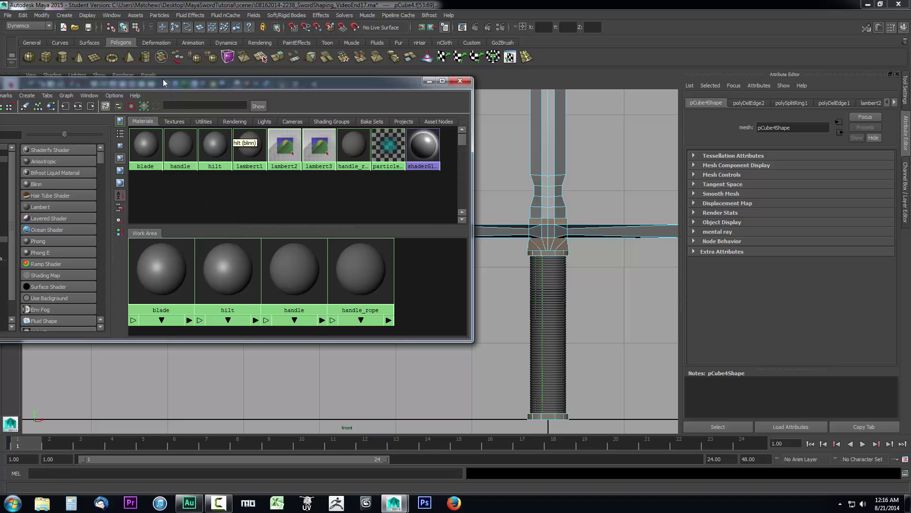
Step: Assign the handle material to the selected grip, collar and band faces from the Hypershade, and minimise the Hypershade
{"action": "left_click_drag", "start_coordinate": [152, 83], "coordinate": [193, 78]}
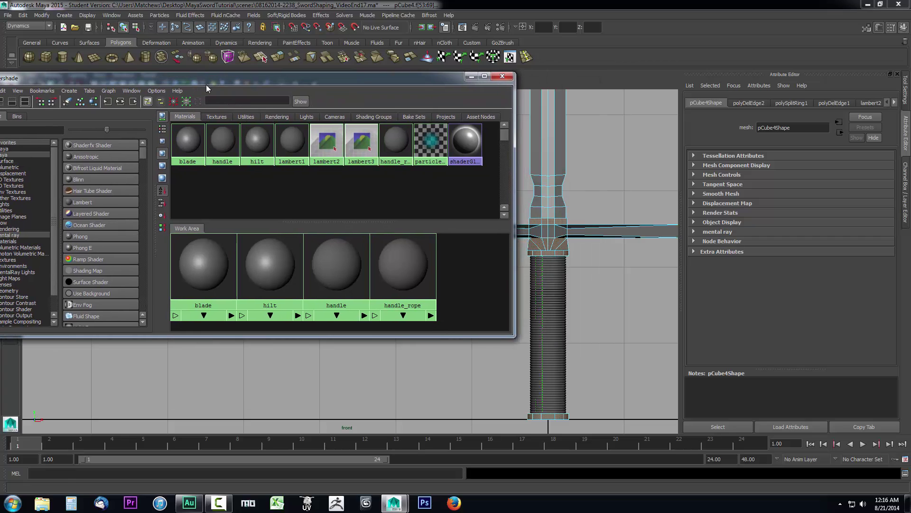
{"action": "right_click", "coordinate": [220, 146]}
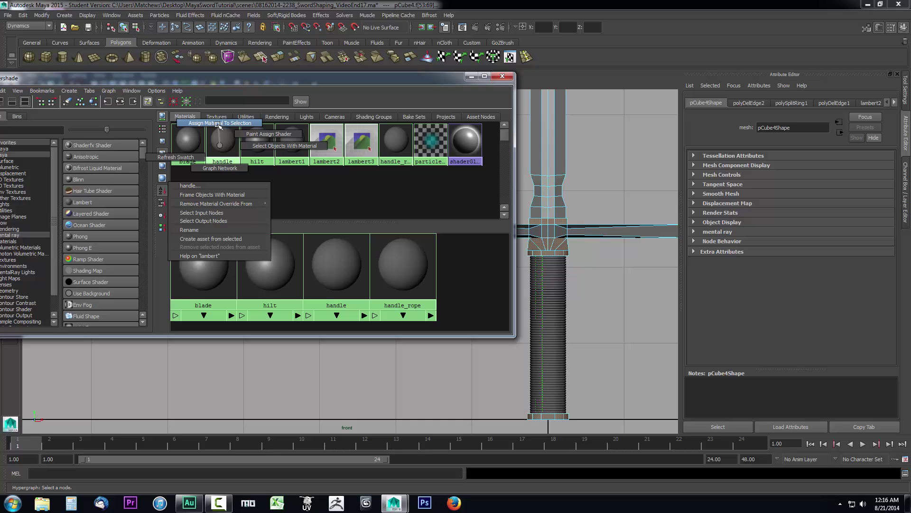
{"action": "left_click", "coordinate": [218, 124]}
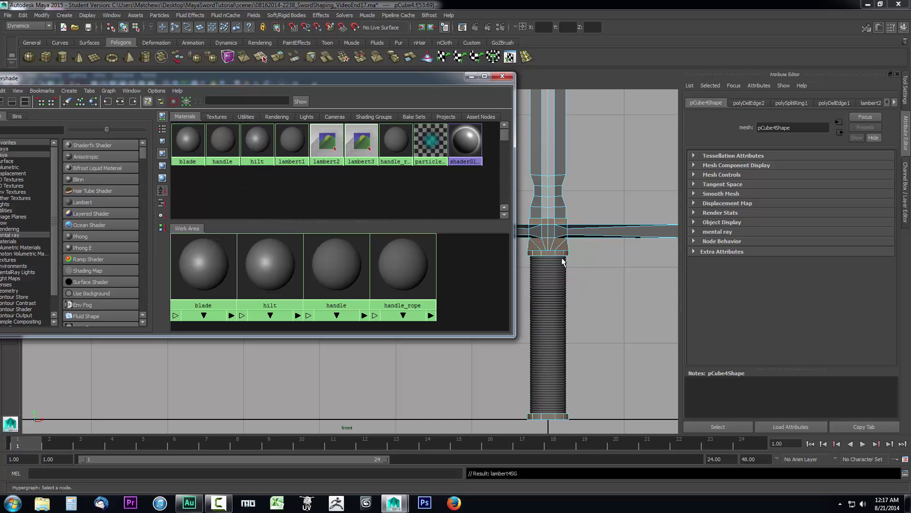
{"action": "left_click_drag", "start_coordinate": [590, 298], "coordinate": [609, 298], "text": "alt"}
{"action": "scroll", "coordinate": [611, 296], "scroll_direction": "up", "scroll_amount": 2}
{"action": "middle_click_drag", "start_coordinate": [614, 288], "coordinate": [650, 287], "text": "alt"}
{"action": "scroll", "coordinate": [579, 314], "scroll_direction": "down", "scroll_amount": 3}
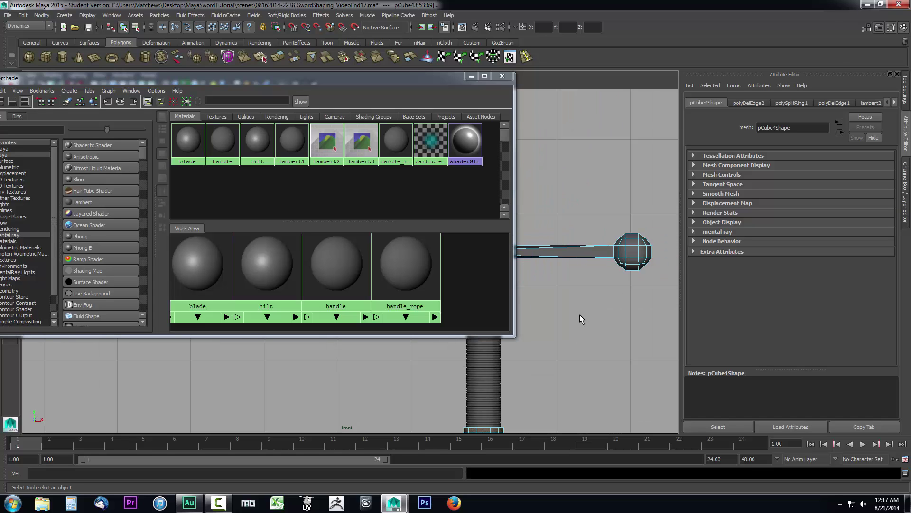
{"action": "left_click", "coordinate": [470, 77]}
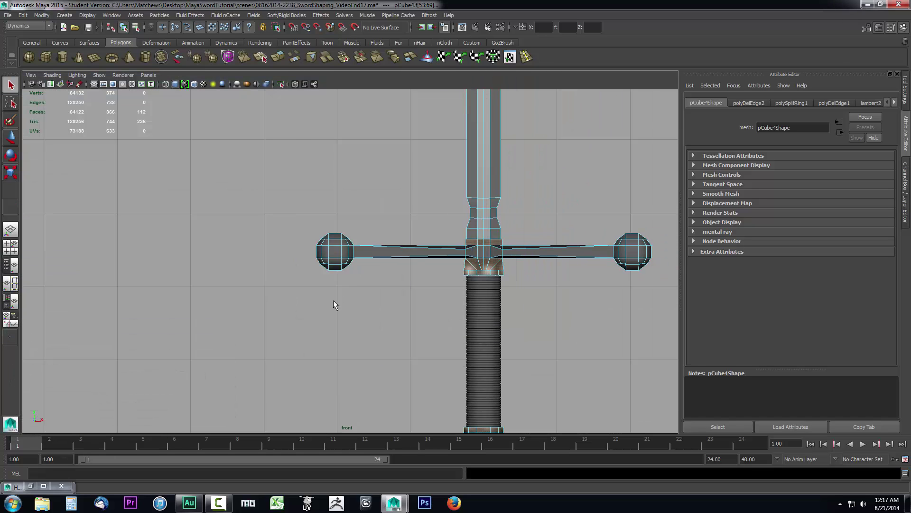
Step: Add the blade's faces, from the tip down to above the crossguard, to the selected handle faces in the front view
{"action": "middle_click_drag", "start_coordinate": [422, 303], "coordinate": [382, 291], "text": "alt"}
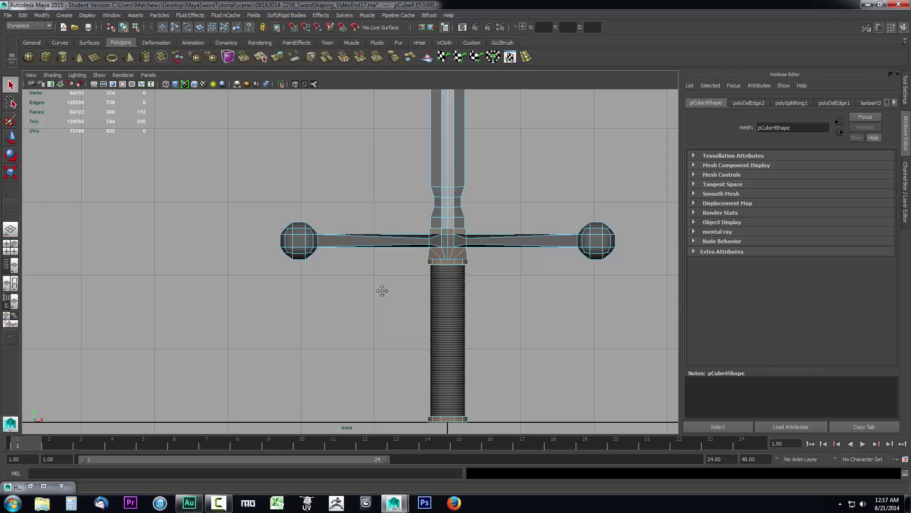
{"action": "scroll", "coordinate": [383, 290], "scroll_direction": "down", "scroll_amount": 1}
{"action": "middle_click_drag", "start_coordinate": [382, 291], "coordinate": [353, 282], "text": "alt"}
{"action": "left_click", "coordinate": [402, 244]}
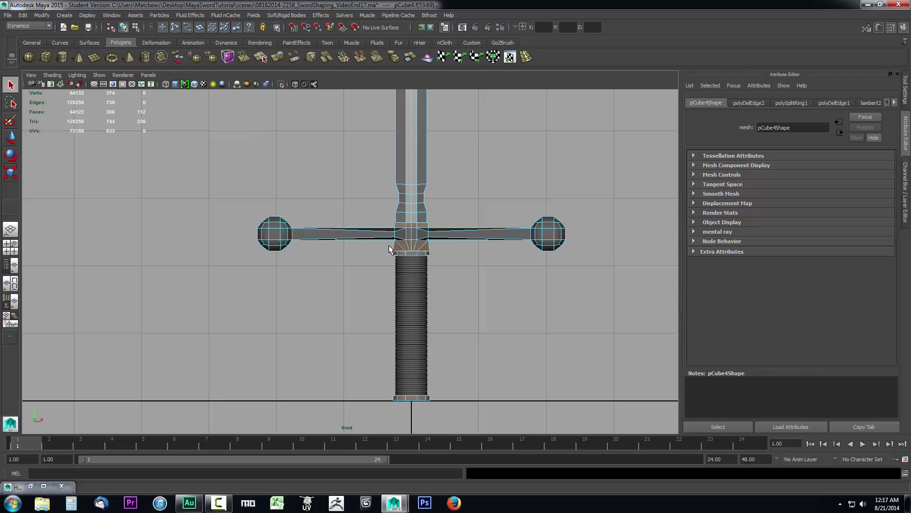
{"action": "scroll", "coordinate": [388, 247], "scroll_direction": "down", "scroll_amount": 5}
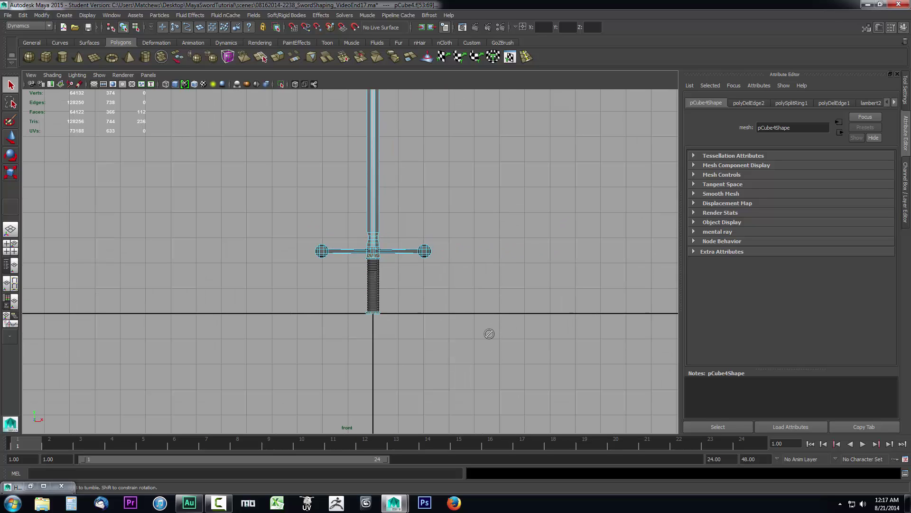
{"action": "middle_click_drag", "start_coordinate": [468, 294], "coordinate": [471, 357], "text": "alt"}
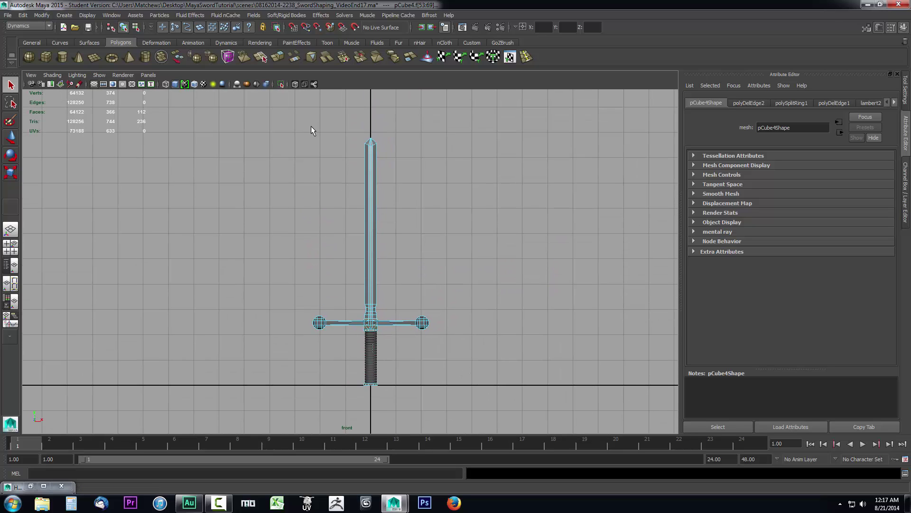
{"action": "left_click_drag", "start_coordinate": [311, 126], "coordinate": [319, 263]}
{"action": "left_click_drag", "start_coordinate": [340, 126], "coordinate": [390, 318]}
Step: Invert the face selection across the whole sword so that only the crossguard and its end spheres are selected
{"action": "scroll", "coordinate": [415, 392], "scroll_direction": "up", "scroll_amount": 5}
{"action": "middle_click_drag", "start_coordinate": [415, 393], "coordinate": [390, 268], "text": "alt"}
{"action": "scroll", "coordinate": [408, 322], "scroll_direction": "up", "scroll_amount": 5}
{"action": "scroll", "coordinate": [408, 322], "scroll_direction": "up", "scroll_amount": 2}
{"action": "scroll", "coordinate": [408, 323], "scroll_direction": "down", "scroll_amount": 8}
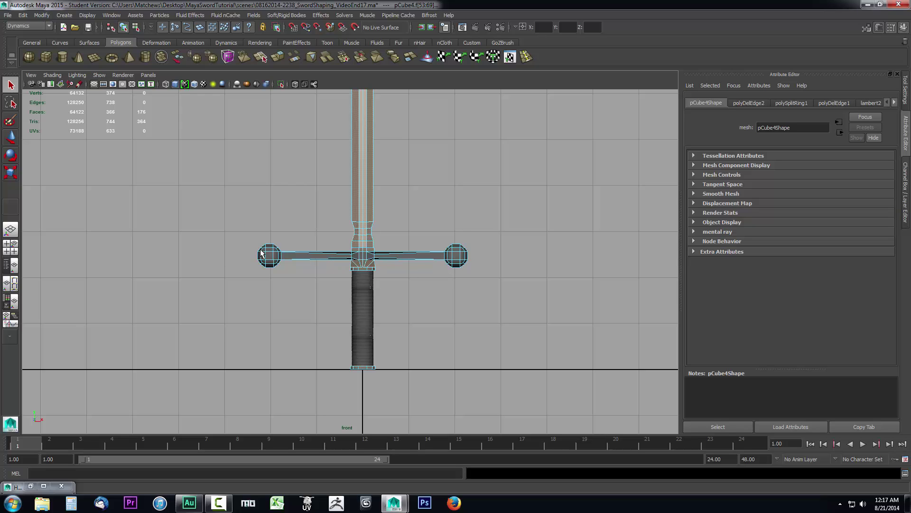
{"action": "scroll", "coordinate": [429, 301], "scroll_direction": "down", "scroll_amount": 5}
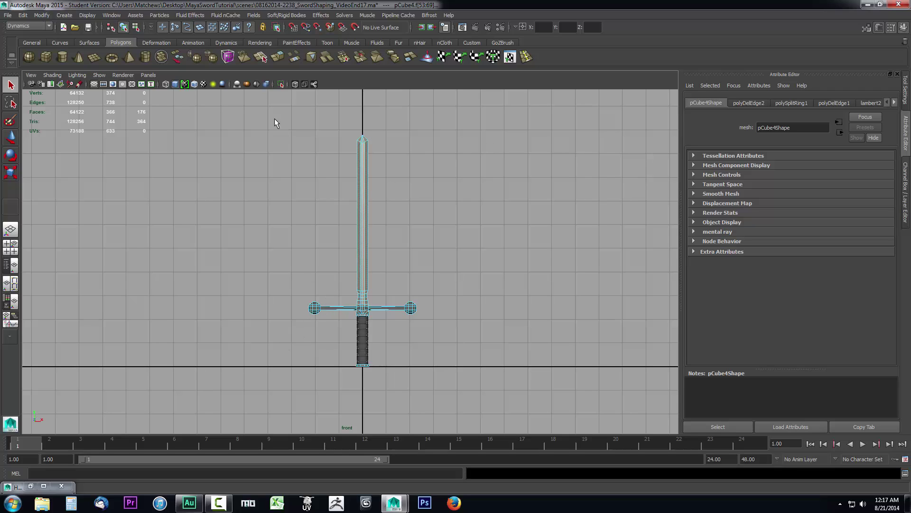
{"action": "left_click_drag", "start_coordinate": [257, 123], "coordinate": [494, 412]}
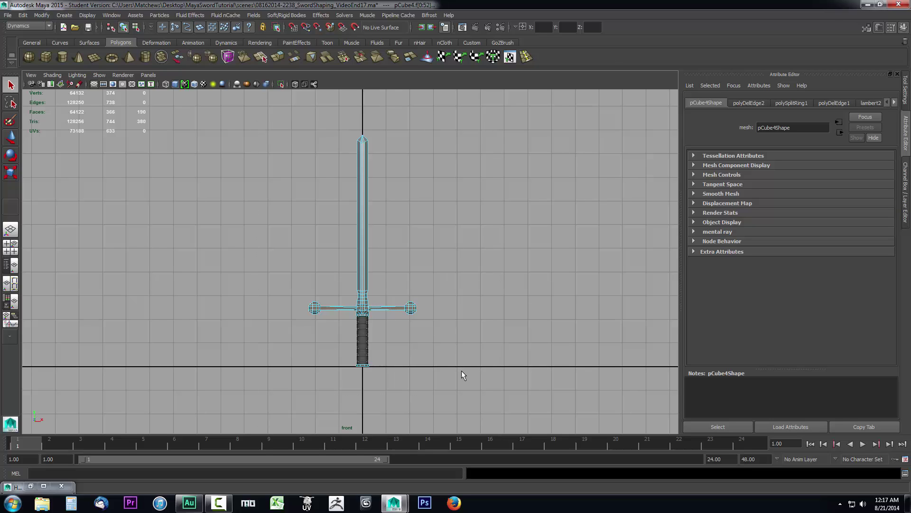
{"action": "scroll", "coordinate": [456, 369], "scroll_direction": "up", "scroll_amount": 5}
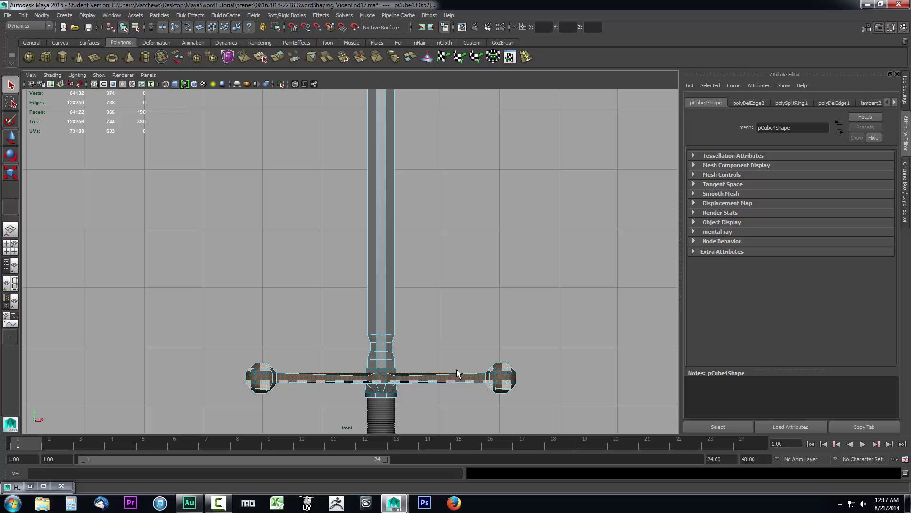
Step: Examine the selected crossguard and end sphere faces from several angles in the perspective view
{"action": "key", "text": "space"}
{"action": "left_click_drag", "start_coordinate": [574, 178], "coordinate": [523, 187], "text": "alt"}
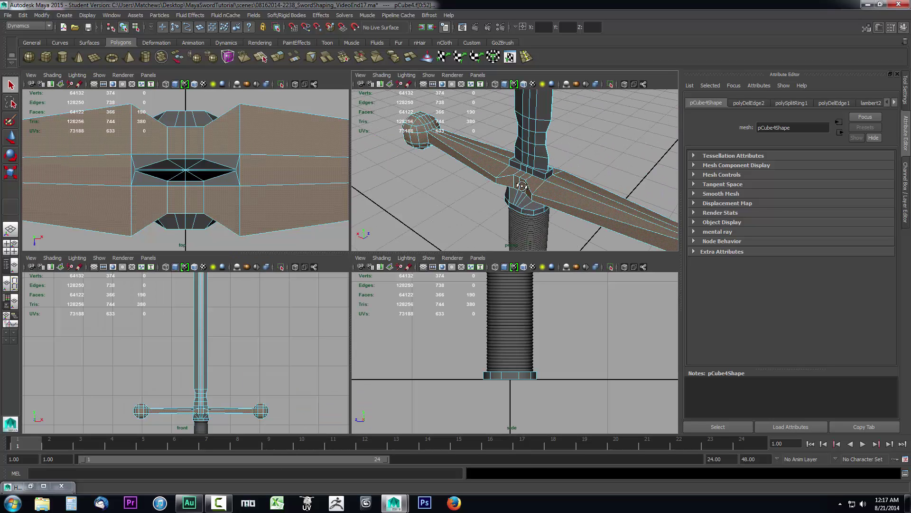
{"action": "scroll", "coordinate": [523, 187], "scroll_direction": "down", "scroll_amount": 5}
{"action": "middle_click_drag", "start_coordinate": [568, 192], "coordinate": [519, 199], "text": "alt"}
{"action": "scroll", "coordinate": [519, 200], "scroll_direction": "up", "scroll_amount": 5}
{"action": "scroll", "coordinate": [485, 201], "scroll_direction": "down", "scroll_amount": 3}
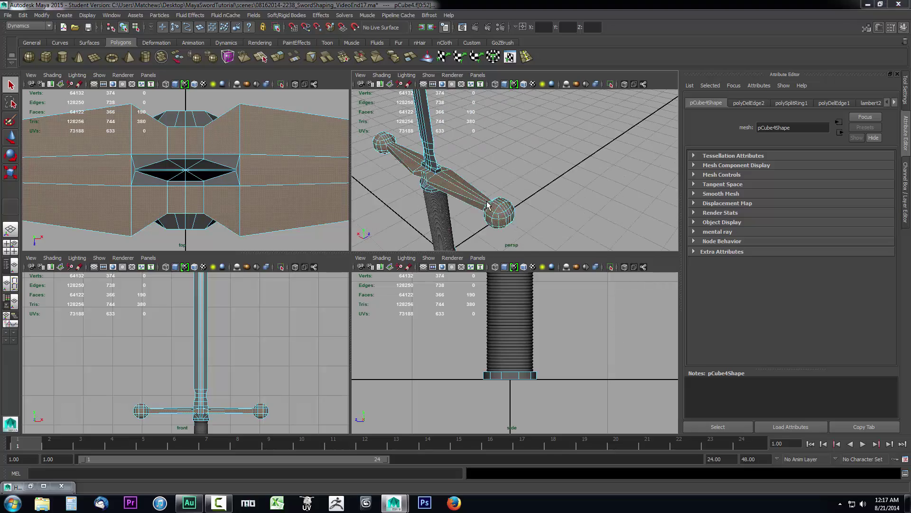
{"action": "key", "text": "space"}
{"action": "left_click_drag", "start_coordinate": [369, 207], "coordinate": [435, 205], "text": "alt"}
{"action": "scroll", "coordinate": [401, 266], "scroll_direction": "down", "scroll_amount": 5}
{"action": "middle_click_drag", "start_coordinate": [398, 266], "coordinate": [496, 245], "text": "alt"}
{"action": "scroll", "coordinate": [496, 245], "scroll_direction": "up", "scroll_amount": 4}
{"action": "scroll", "coordinate": [379, 262], "scroll_direction": "down", "scroll_amount": 3}
Step: Assign the existing hilt material to the selected crossguard and sphere faces, and return the sword to Object Mode
{"action": "right_click", "coordinate": [352, 262]}
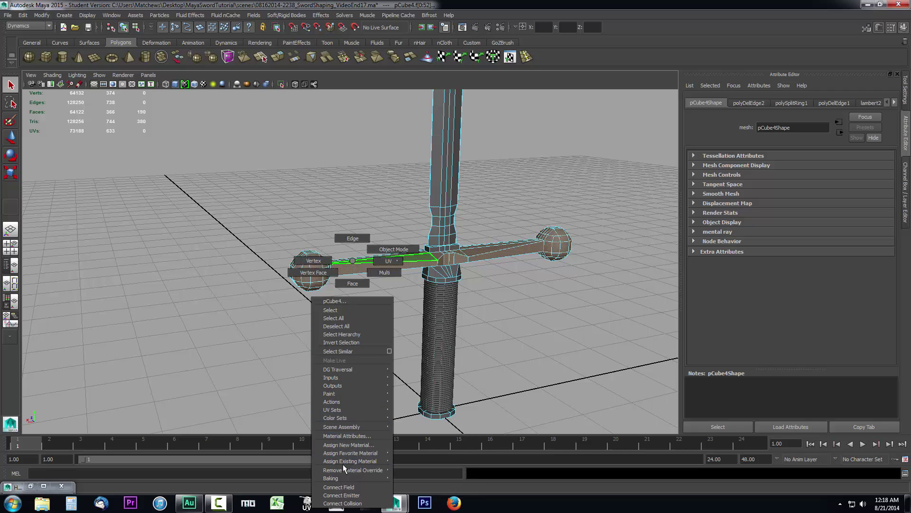
{"action": "mouse_move", "coordinate": [340, 464]}
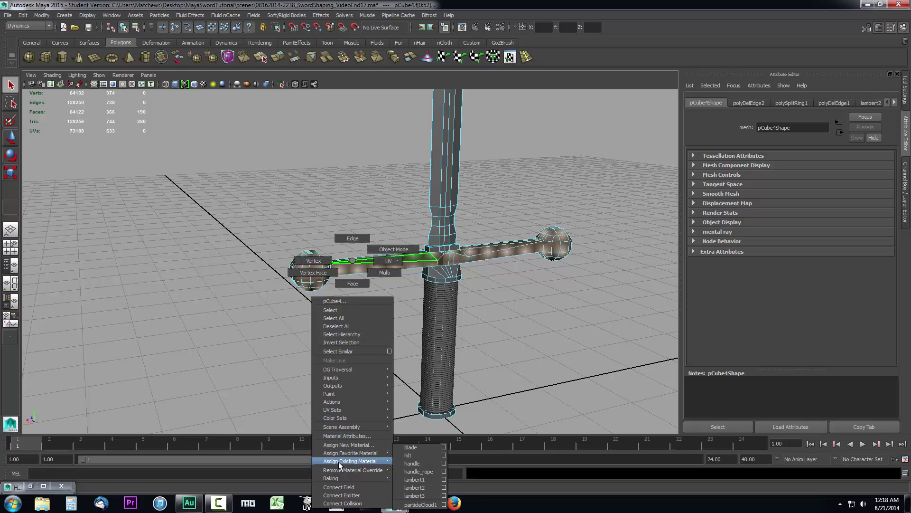
{"action": "left_click", "coordinate": [412, 456]}
{"action": "left_click_drag", "start_coordinate": [386, 374], "coordinate": [302, 331], "text": "alt"}
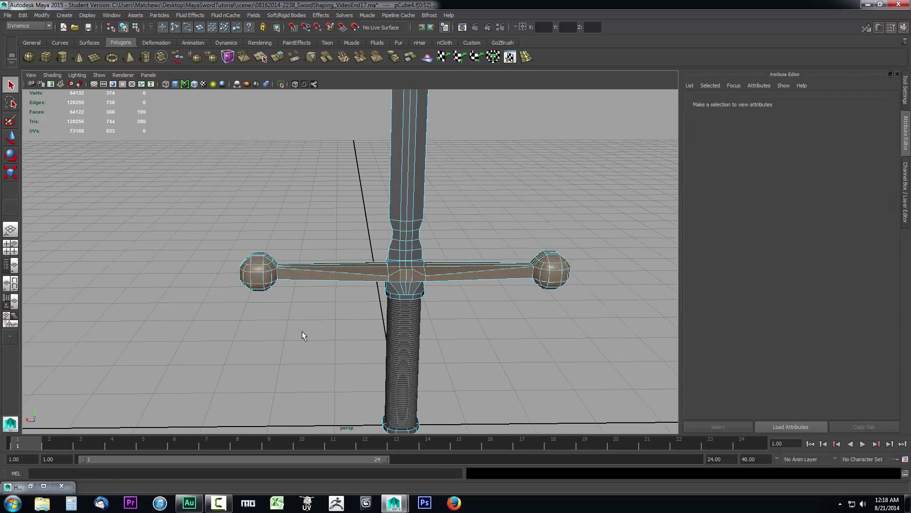
{"action": "scroll", "coordinate": [326, 354], "scroll_direction": "up", "scroll_amount": 3}
{"action": "scroll", "coordinate": [326, 352], "scroll_direction": "down", "scroll_amount": 4}
{"action": "right_click", "coordinate": [393, 241]}
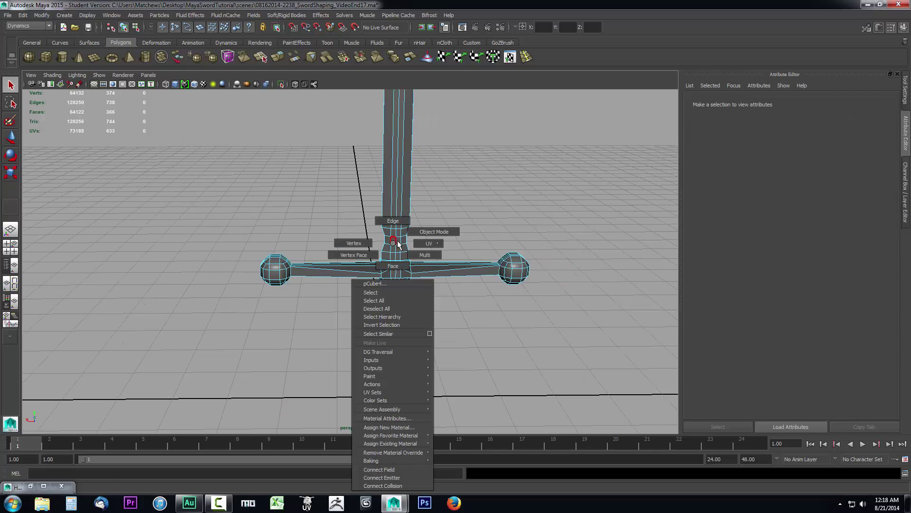
{"action": "left_click", "coordinate": [433, 231]}
Step: Examine the shaded blade base, crossguard, collar and grip of the sword up close and from several angles
{"action": "left_click_drag", "start_coordinate": [488, 341], "coordinate": [467, 328], "text": "alt"}
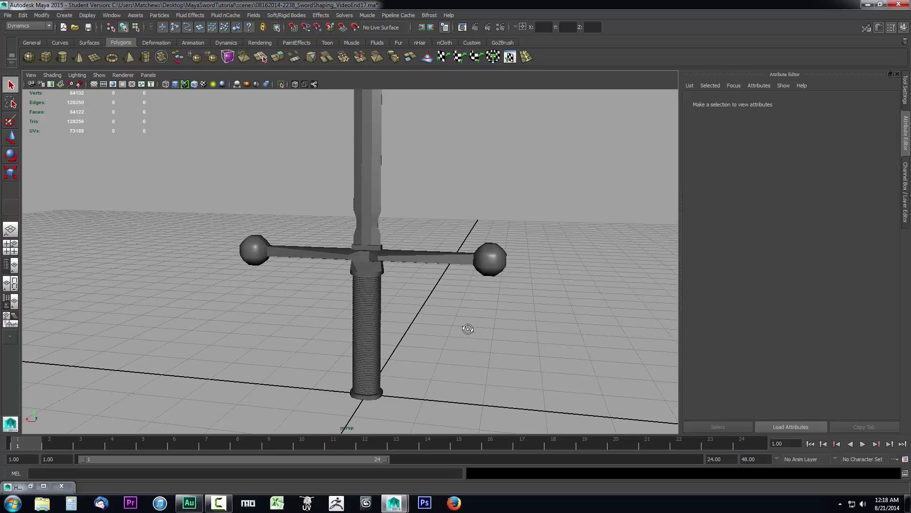
{"action": "scroll", "coordinate": [468, 328], "scroll_direction": "up", "scroll_amount": 6}
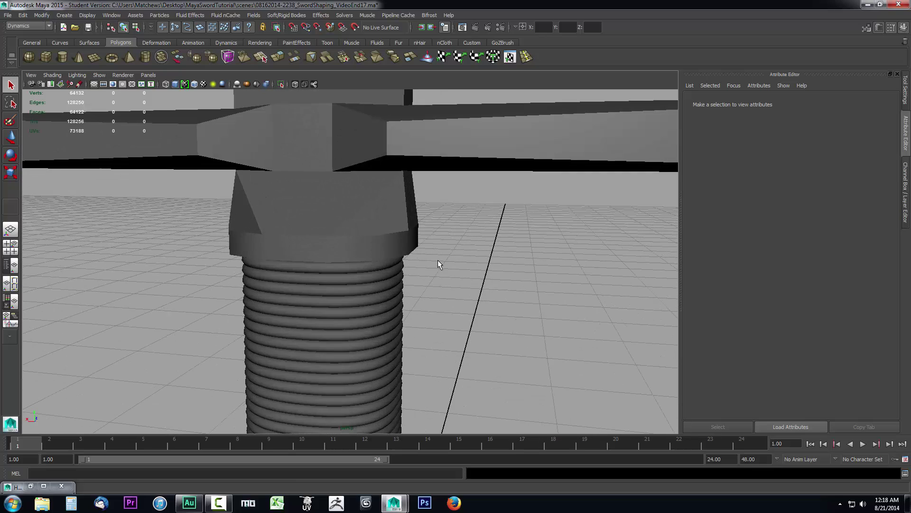
{"action": "left_click_drag", "start_coordinate": [438, 261], "coordinate": [444, 316], "text": "alt"}
{"action": "scroll", "coordinate": [408, 343], "scroll_direction": "down", "scroll_amount": 5}
{"action": "left_click_drag", "start_coordinate": [353, 332], "coordinate": [479, 281], "text": "alt"}
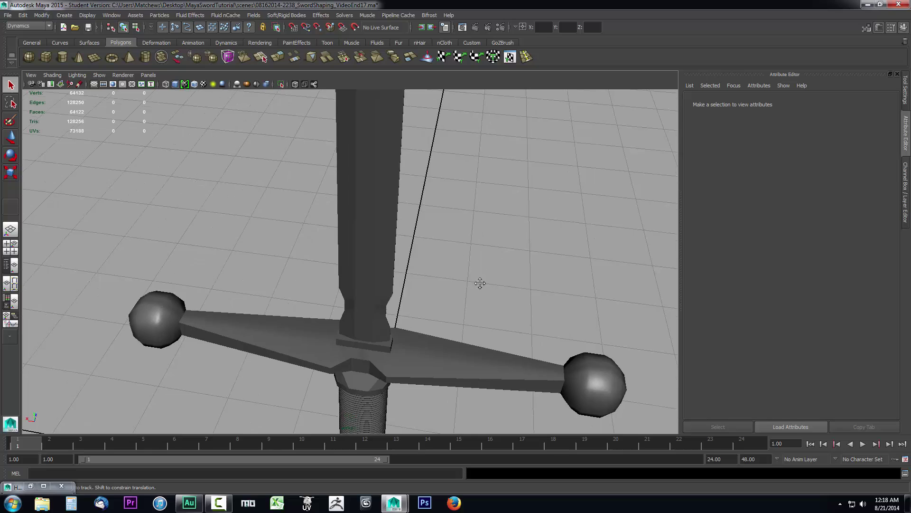
{"action": "scroll", "coordinate": [478, 281], "scroll_direction": "up", "scroll_amount": 5}
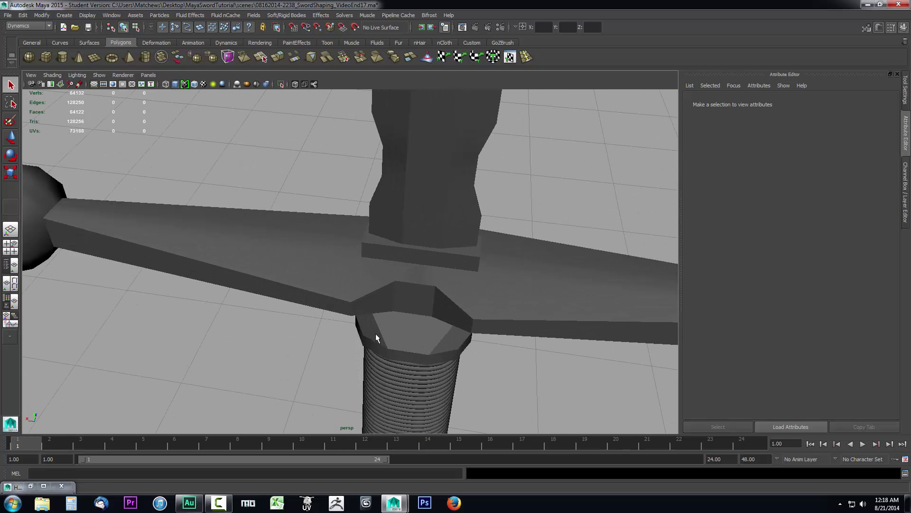
{"action": "scroll", "coordinate": [421, 347], "scroll_direction": "down", "scroll_amount": 5}
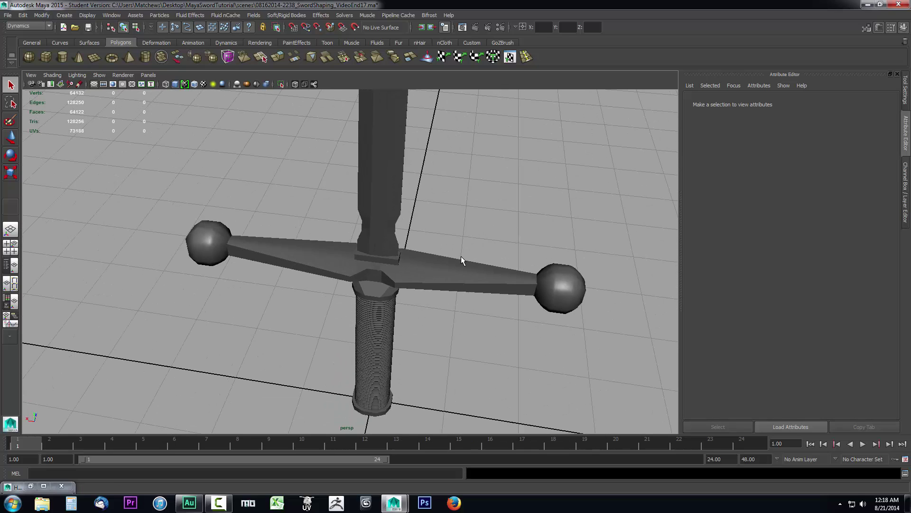
{"action": "left_click_drag", "start_coordinate": [511, 331], "coordinate": [499, 267], "text": "alt"}
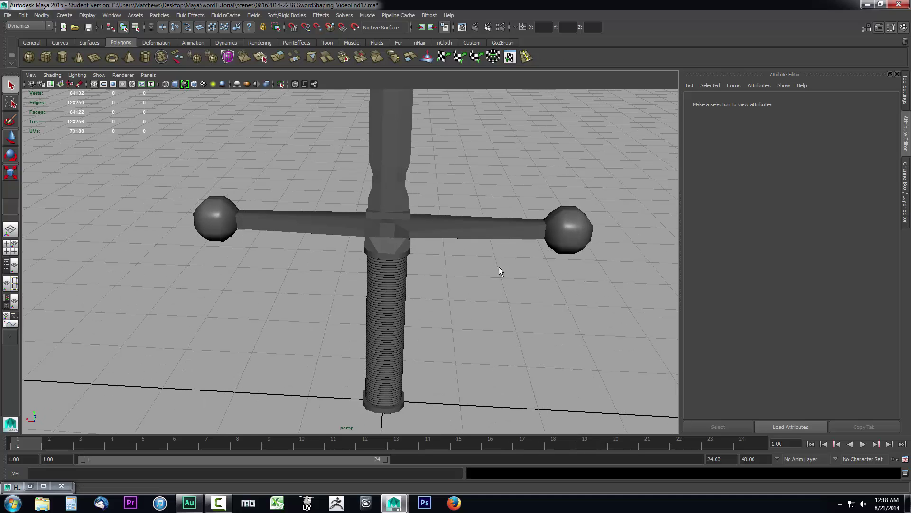
{"action": "scroll", "coordinate": [472, 383], "scroll_direction": "down", "scroll_amount": 6}
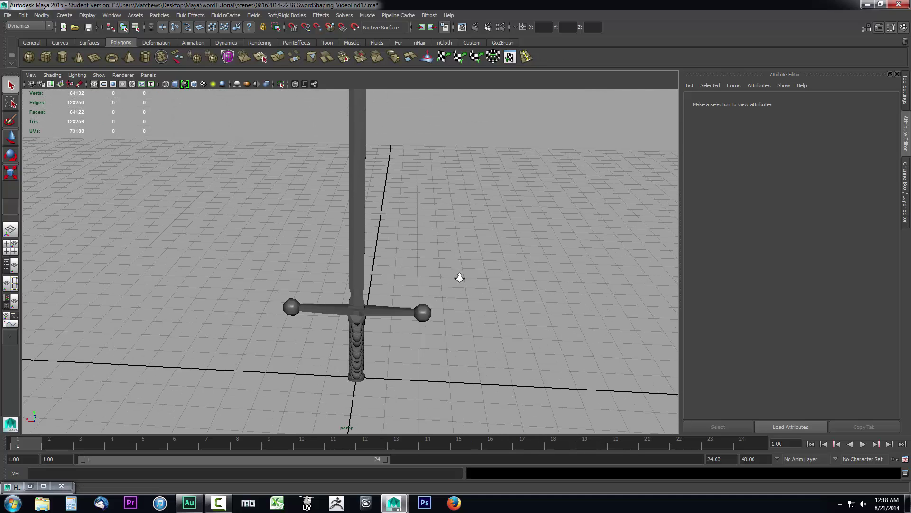
{"action": "scroll", "coordinate": [390, 366], "scroll_direction": "up", "scroll_amount": 4}
{"action": "middle_click_drag", "start_coordinate": [407, 354], "coordinate": [390, 257], "text": "alt"}
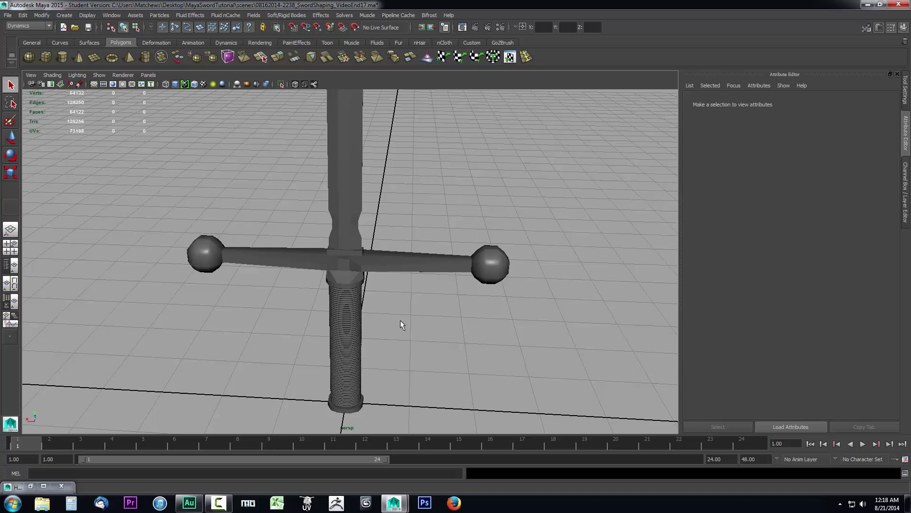
{"action": "scroll", "coordinate": [405, 340], "scroll_direction": "down", "scroll_amount": 1}
{"action": "left_click_drag", "start_coordinate": [405, 340], "coordinate": [411, 319], "text": "alt"}
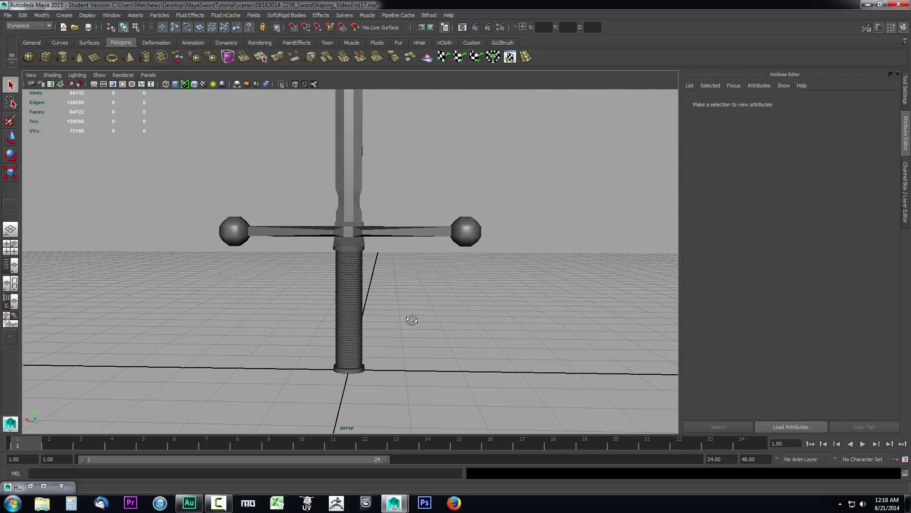
{"action": "scroll", "coordinate": [412, 323], "scroll_direction": "up", "scroll_amount": 3}
Step: Select several individual rope rings along the grip one after another to check how the wrapping is built
{"action": "left_click", "coordinate": [340, 284]}
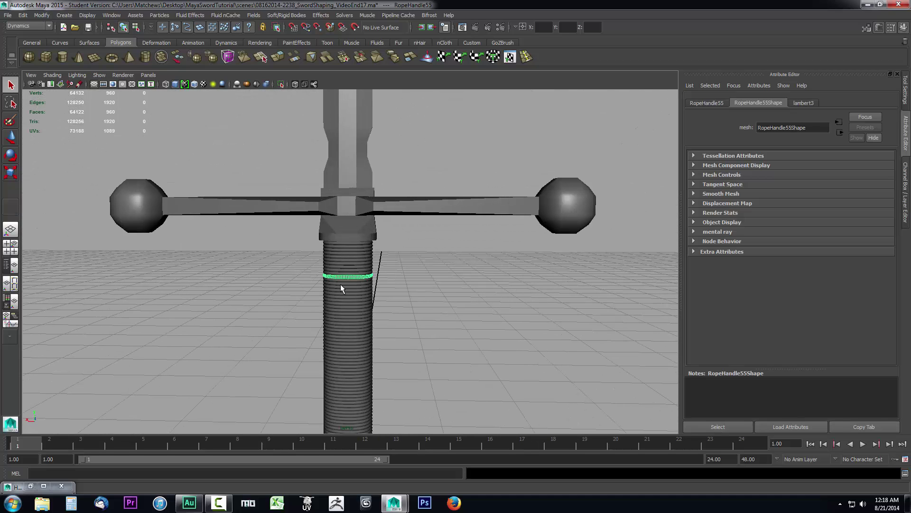
{"action": "left_click", "coordinate": [345, 245]}
{"action": "left_click", "coordinate": [345, 296]}
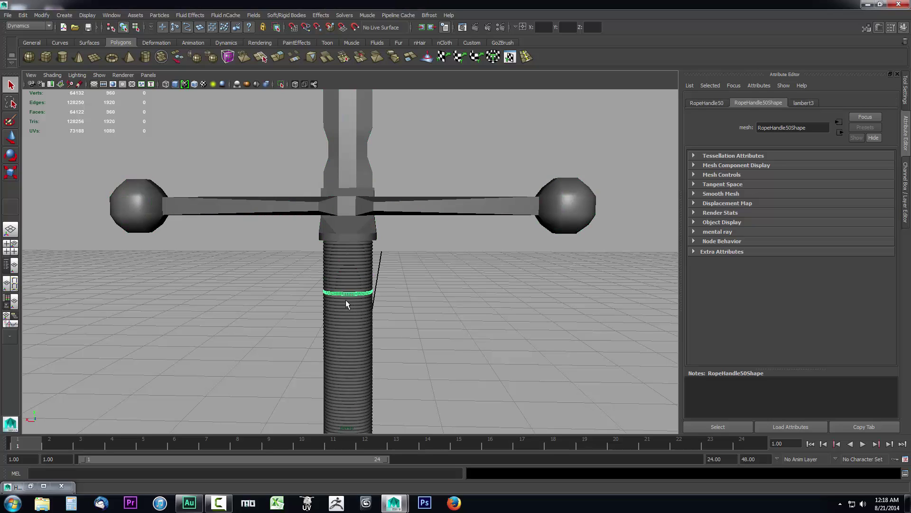
{"action": "left_click", "coordinate": [348, 331]}
{"action": "left_click", "coordinate": [347, 263]}
{"action": "left_click", "coordinate": [345, 346]}
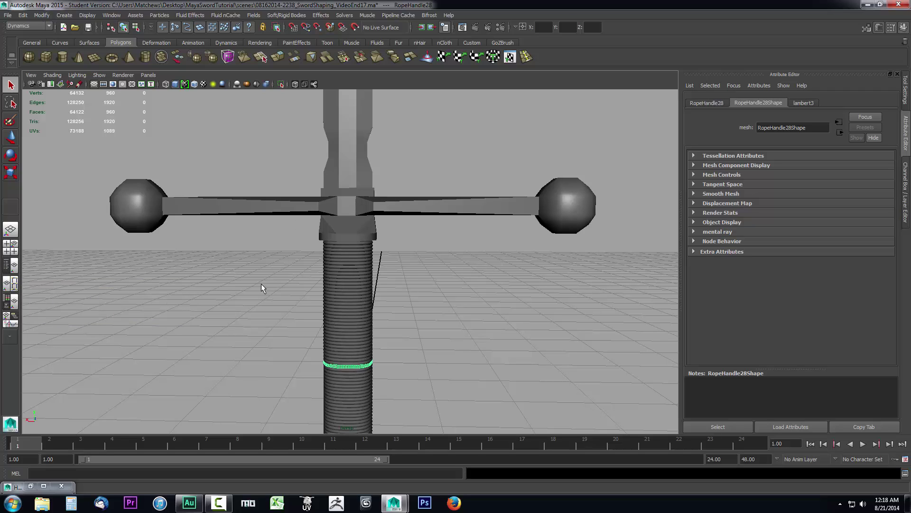
Step: Show the Outliner beside the perspective view and assign the existing handle_rope material to the whole Handle_Ropes group
{"action": "right_click", "coordinate": [12, 273]}
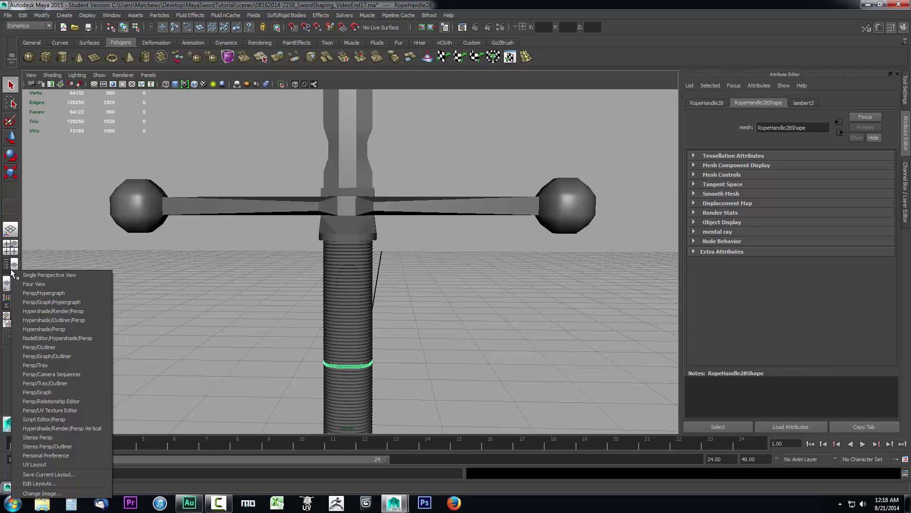
{"action": "left_click", "coordinate": [30, 347]}
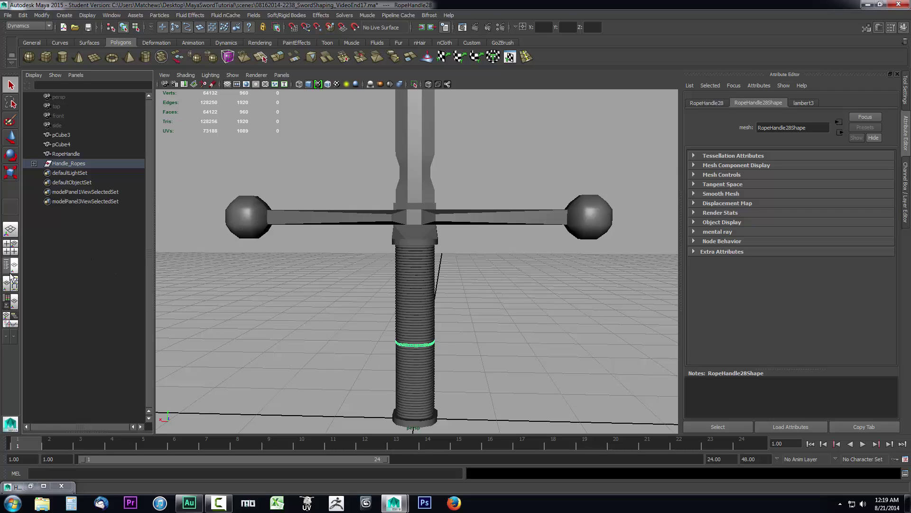
{"action": "left_click", "coordinate": [66, 162]}
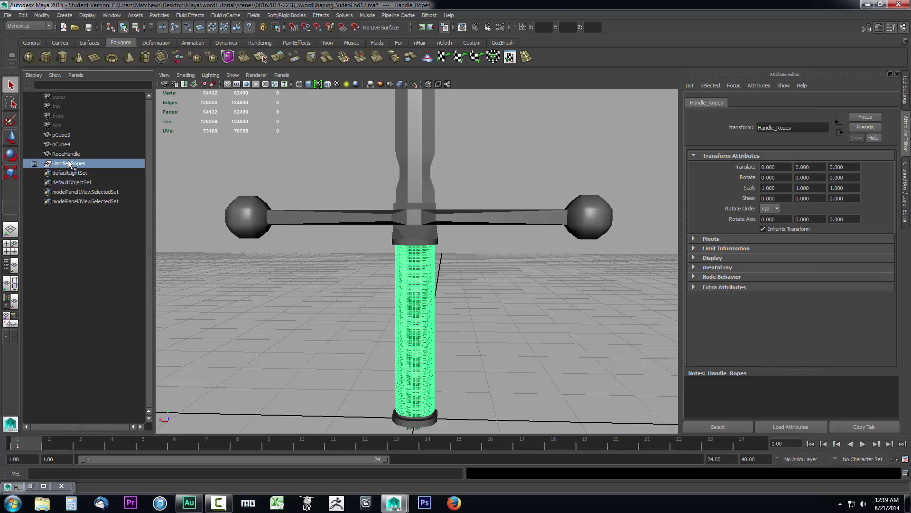
{"action": "right_click", "coordinate": [418, 262]}
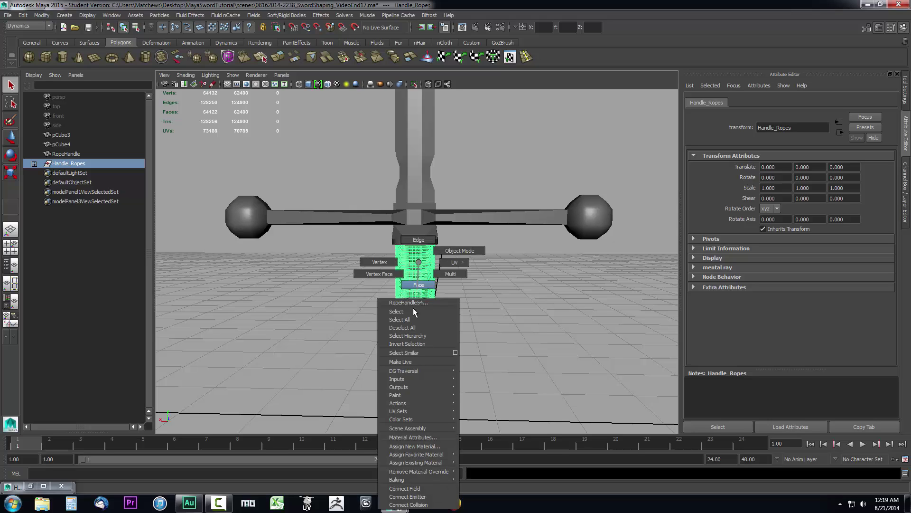
{"action": "mouse_move", "coordinate": [418, 462]}
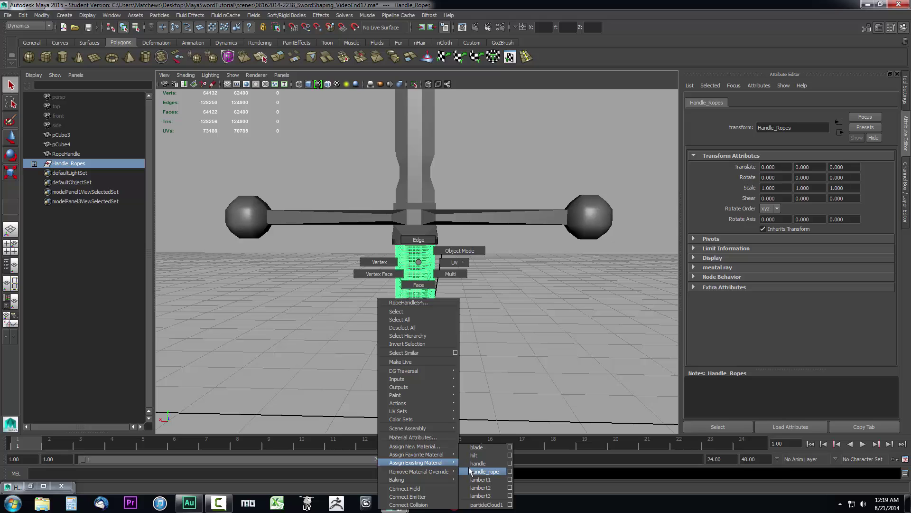
{"action": "left_click", "coordinate": [484, 471]}
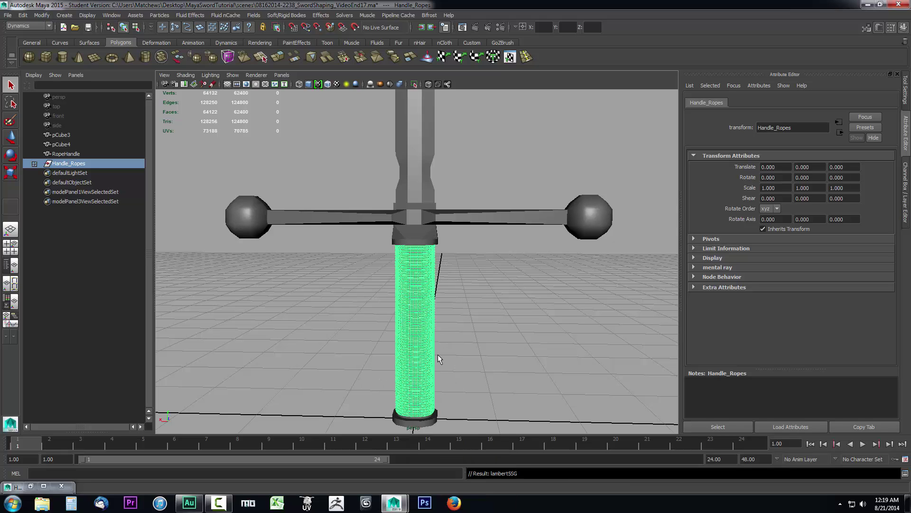
Step: Deselect the group and select individual rope rings along the grip one by one to check their assigned material
{"action": "scroll", "coordinate": [468, 362], "scroll_direction": "up", "scroll_amount": 1}
{"action": "scroll", "coordinate": [513, 323], "scroll_direction": "up", "scroll_amount": 4}
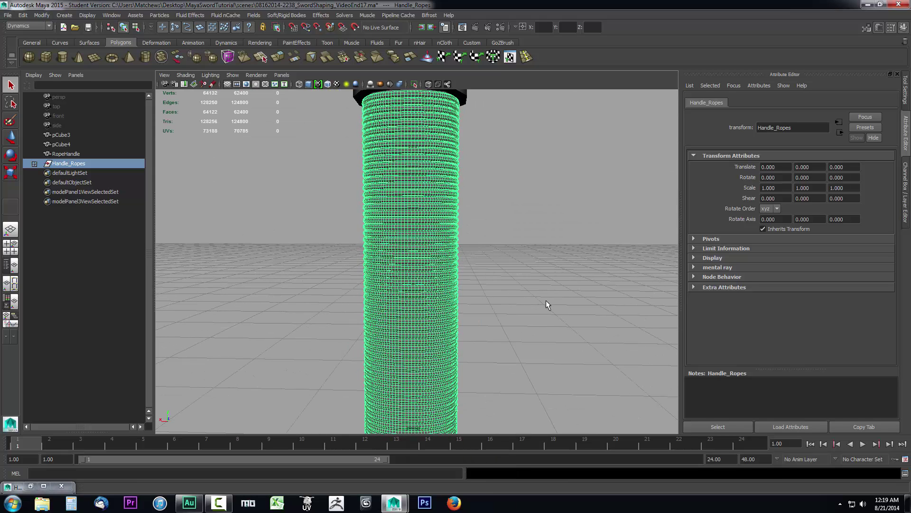
{"action": "left_click", "coordinate": [546, 300]}
{"action": "left_click", "coordinate": [424, 211]}
{"action": "left_click", "coordinate": [423, 225]}
{"action": "left_click", "coordinate": [417, 253]}
{"action": "left_click", "coordinate": [420, 305]}
{"action": "left_click", "coordinate": [420, 337]}
{"action": "left_click", "coordinate": [415, 227]}
{"action": "left_click", "coordinate": [420, 179]}
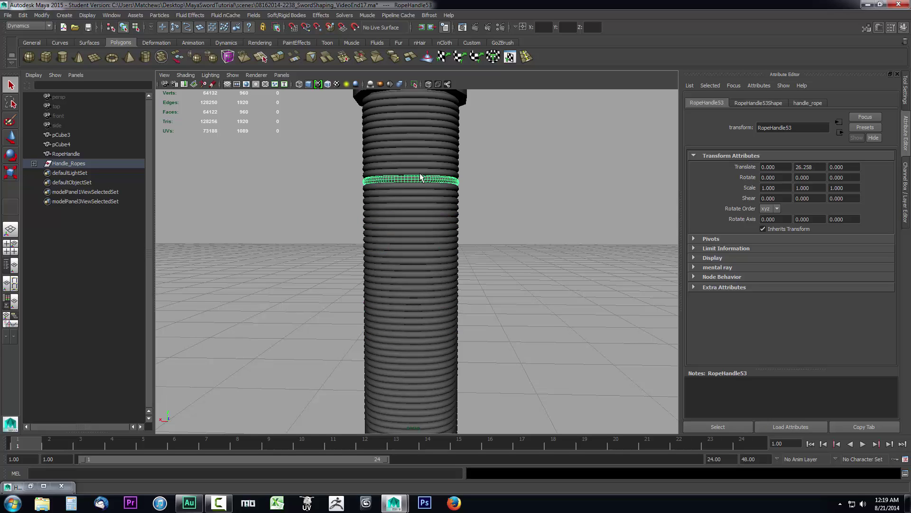
{"action": "left_click", "coordinate": [419, 140]}
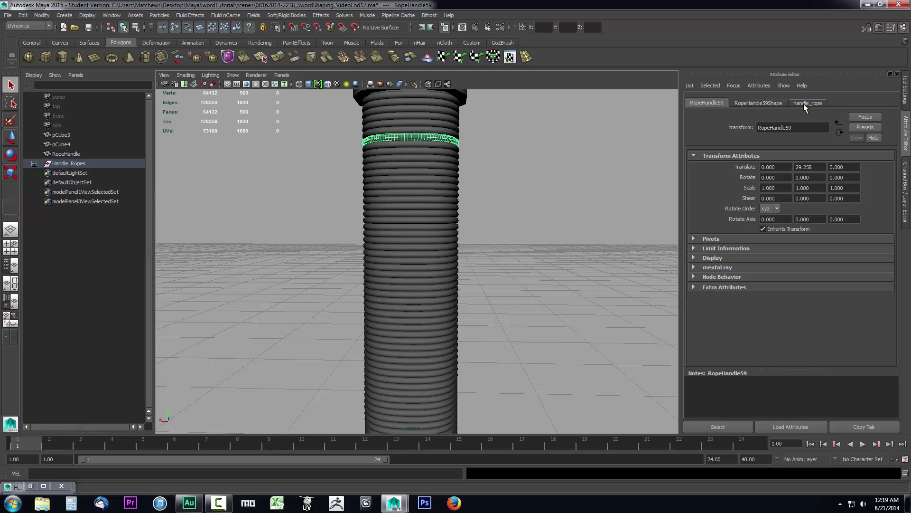
{"action": "left_click", "coordinate": [418, 331]}
{"action": "left_click", "coordinate": [418, 364]}
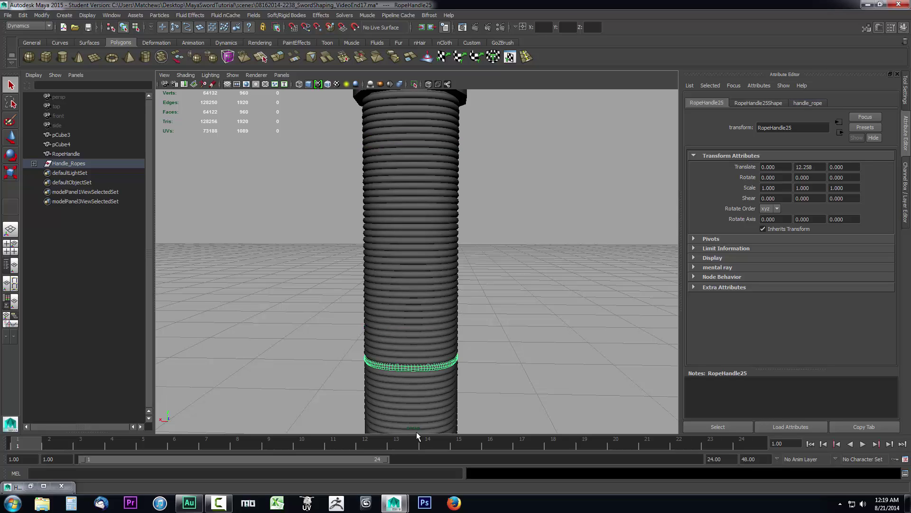
{"action": "left_click", "coordinate": [419, 266]}
{"action": "left_click", "coordinate": [412, 175]}
Step: Expand the Handle_Ropes group to look through its rope objects, and collapse it again
{"action": "scroll", "coordinate": [470, 323], "scroll_direction": "down", "scroll_amount": 5}
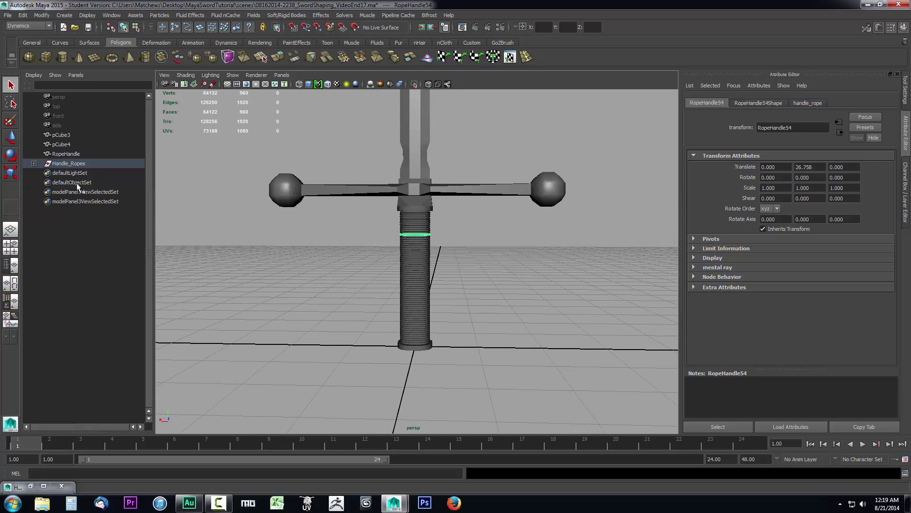
{"action": "left_click", "coordinate": [34, 163]}
{"action": "scroll", "coordinate": [69, 322], "scroll_direction": "down", "scroll_amount": 15}
{"action": "scroll", "coordinate": [69, 327], "scroll_direction": "up", "scroll_amount": 15}
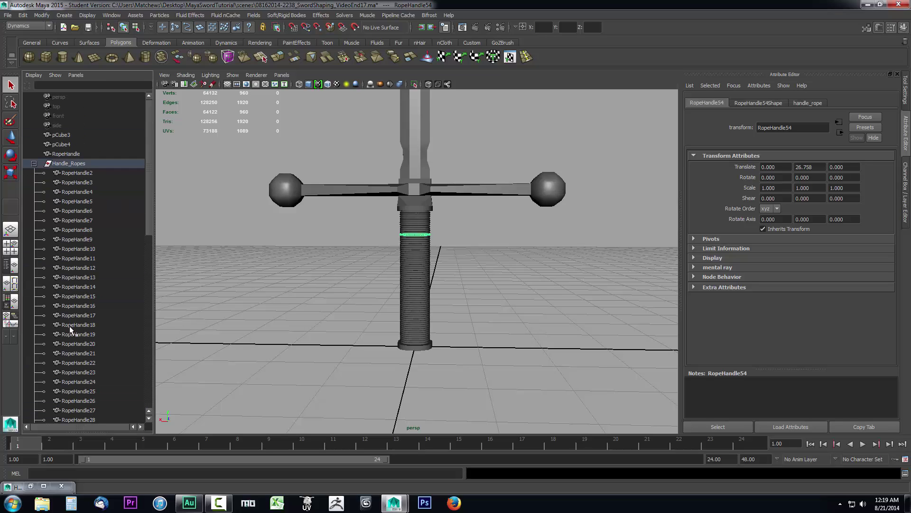
{"action": "left_click", "coordinate": [34, 163]}
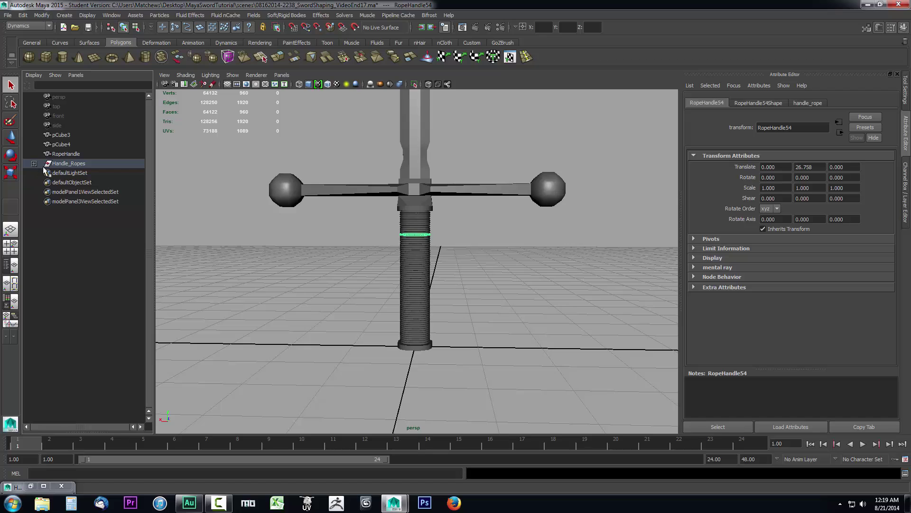
Step: Clear the selection and examine the sword as a whole from an angled, more distant perspective view
{"action": "scroll", "coordinate": [357, 352], "scroll_direction": "up", "scroll_amount": 5}
{"action": "scroll", "coordinate": [333, 328], "scroll_direction": "down", "scroll_amount": 5}
{"action": "left_click", "coordinate": [512, 294]}
{"action": "left_click_drag", "start_coordinate": [512, 294], "coordinate": [459, 327], "text": "alt"}
{"action": "scroll", "coordinate": [456, 342], "scroll_direction": "down", "scroll_amount": 5}
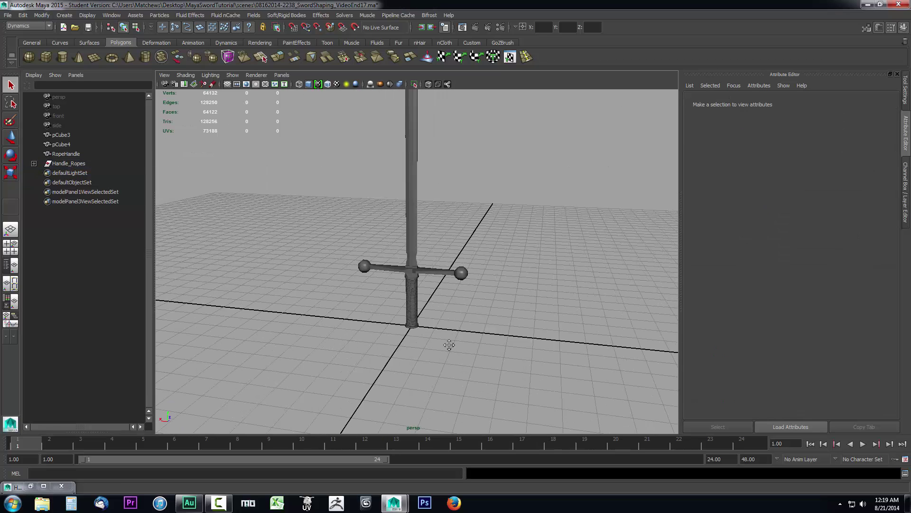